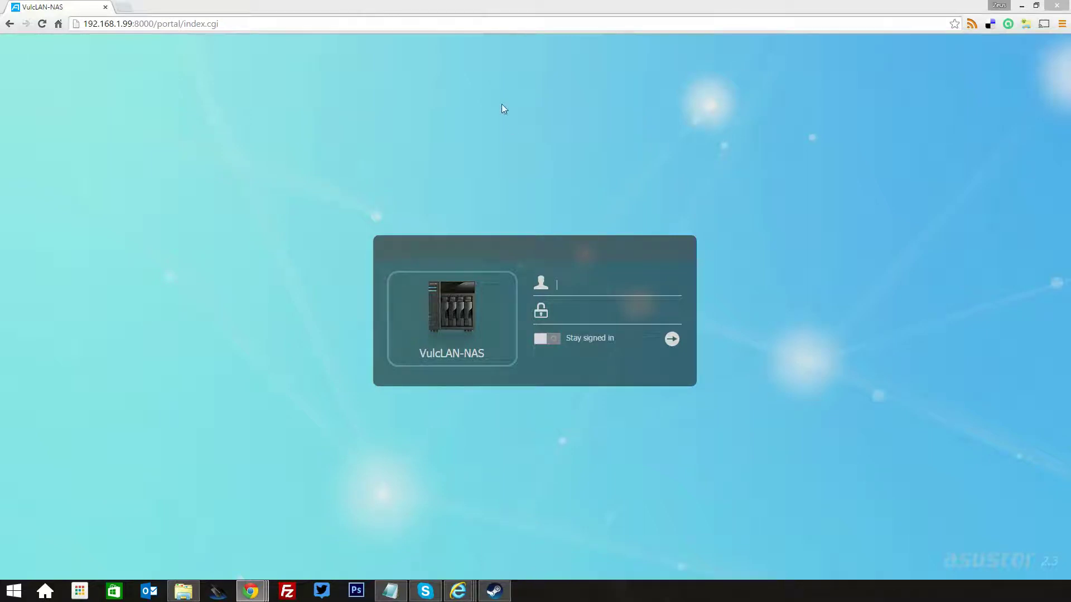
Log in to the NAS as admin with the account password
{"action": "left_click", "coordinate": [559, 283]}
{"action": "type", "text": "admin"}
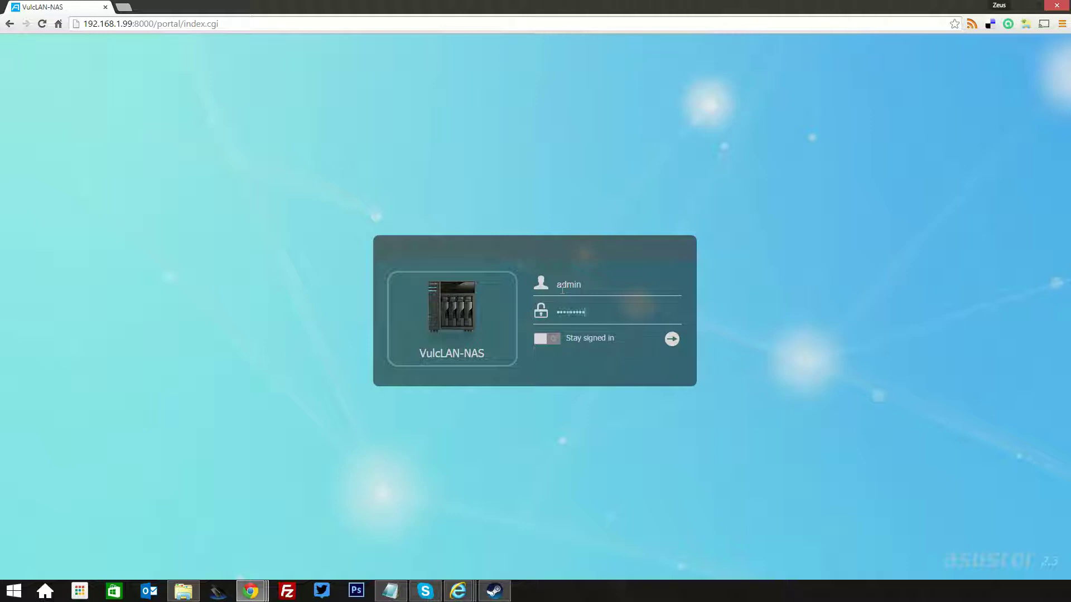
{"action": "key", "text": "Return"}
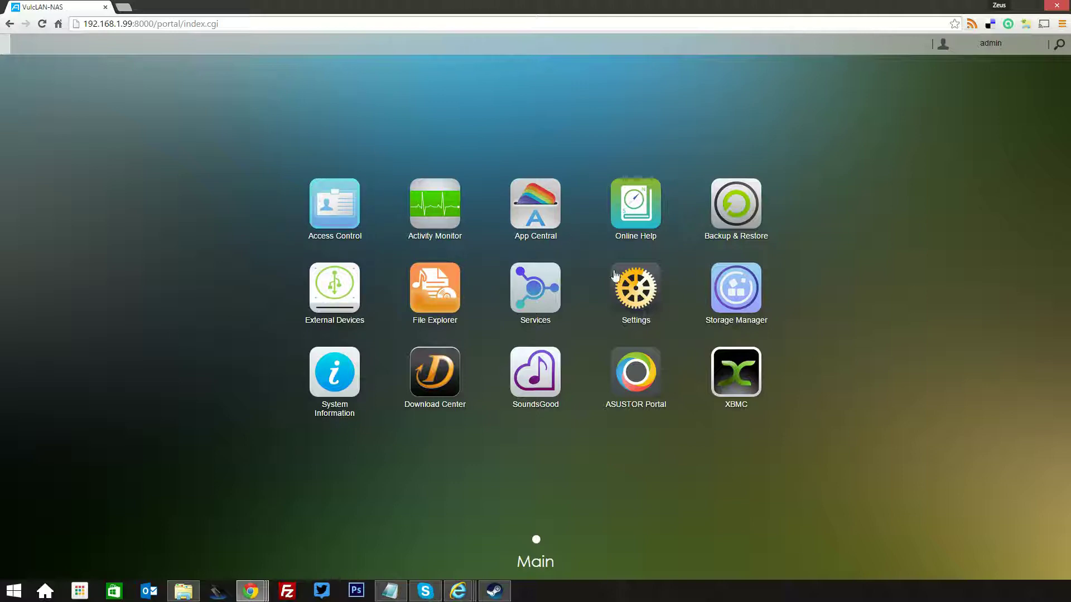
Open Settings, move its window right, and show the Network page
{"action": "left_click", "coordinate": [636, 287]}
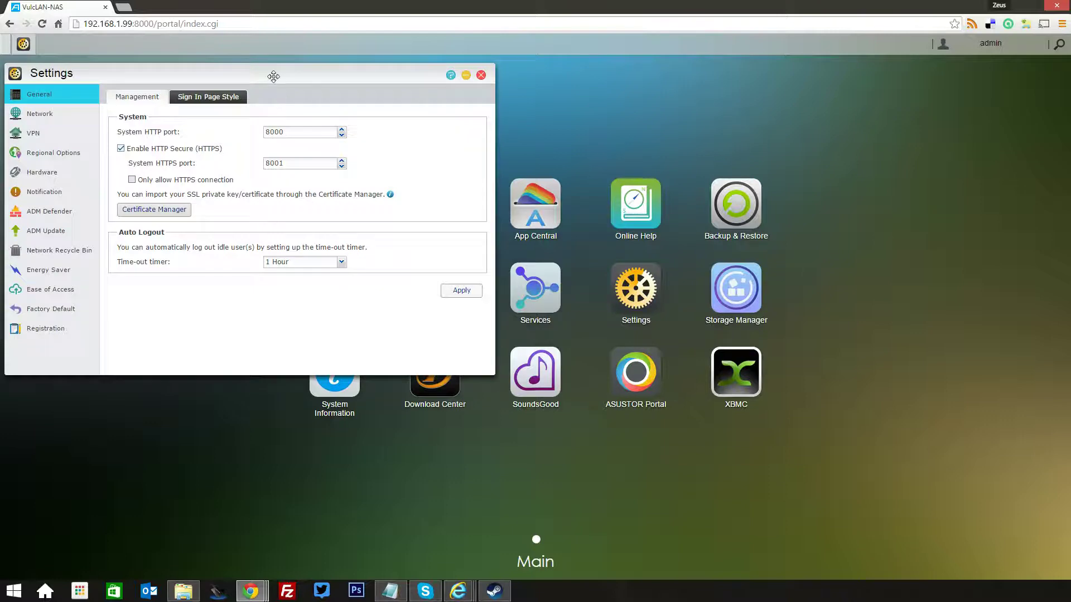
{"action": "left_click_drag", "start_coordinate": [307, 76], "coordinate": [433, 72]}
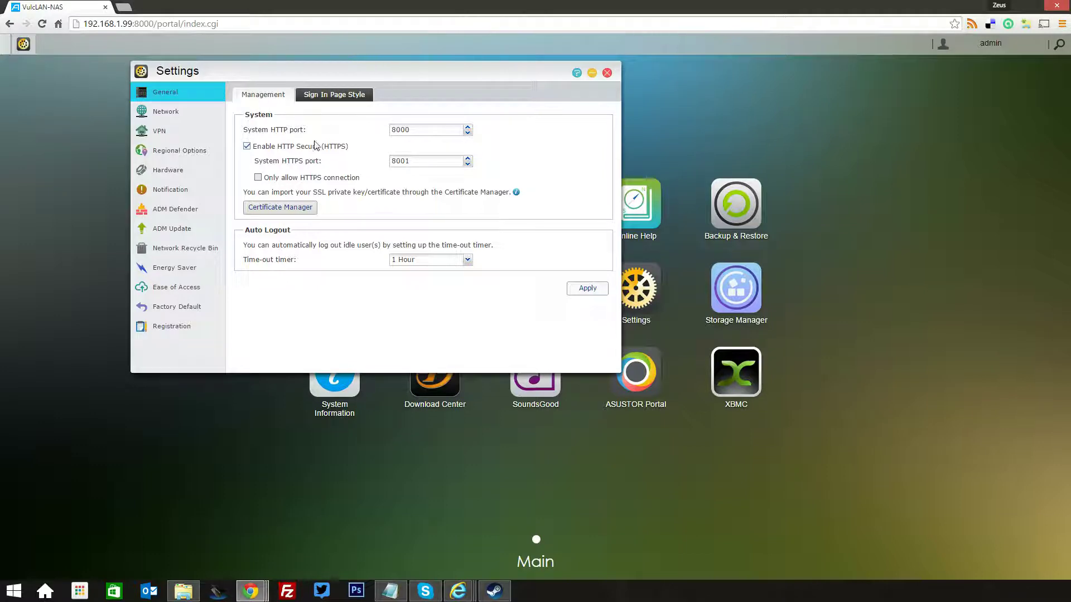
{"action": "left_click", "coordinate": [193, 112]}
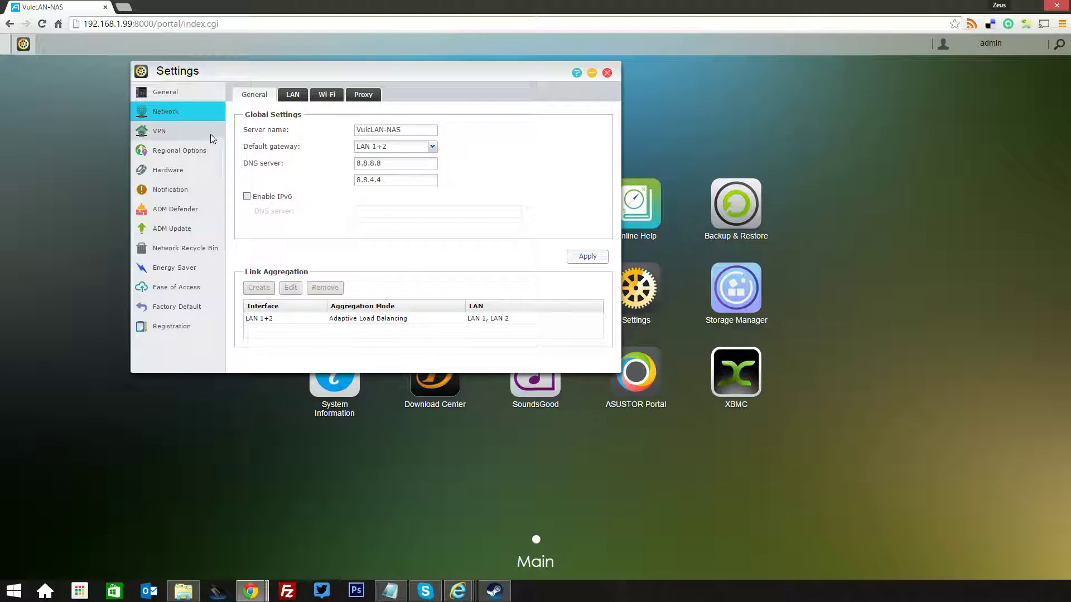
Review the LAN, Wi-Fi and Proxy tabs, then show the empty VPN connection list
{"action": "left_click", "coordinate": [293, 94]}
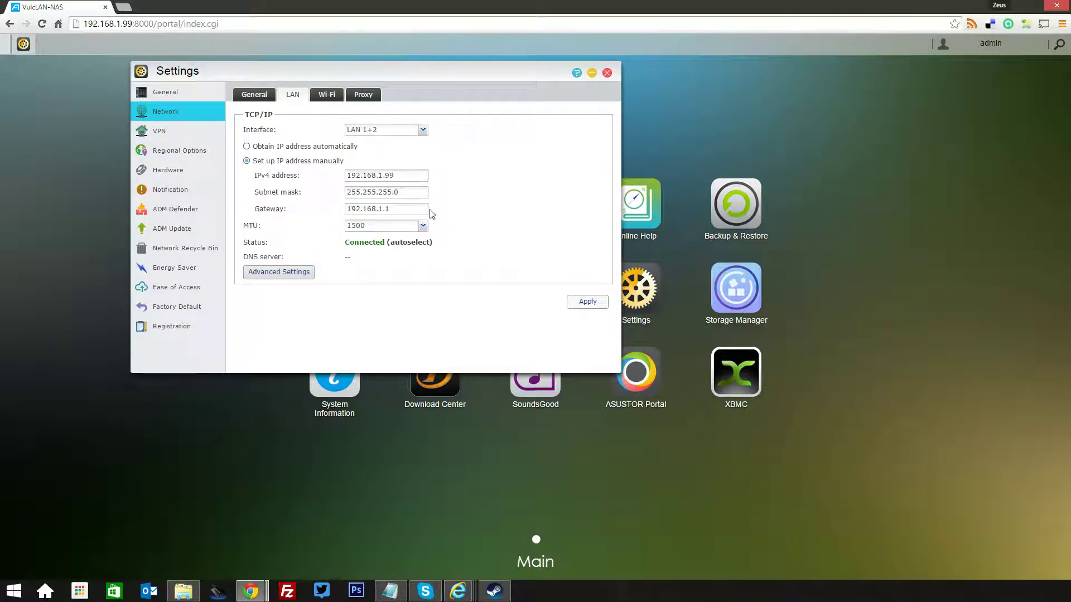
{"action": "left_click", "coordinate": [378, 135]}
{"action": "left_click", "coordinate": [500, 127]}
{"action": "left_click", "coordinate": [327, 96]}
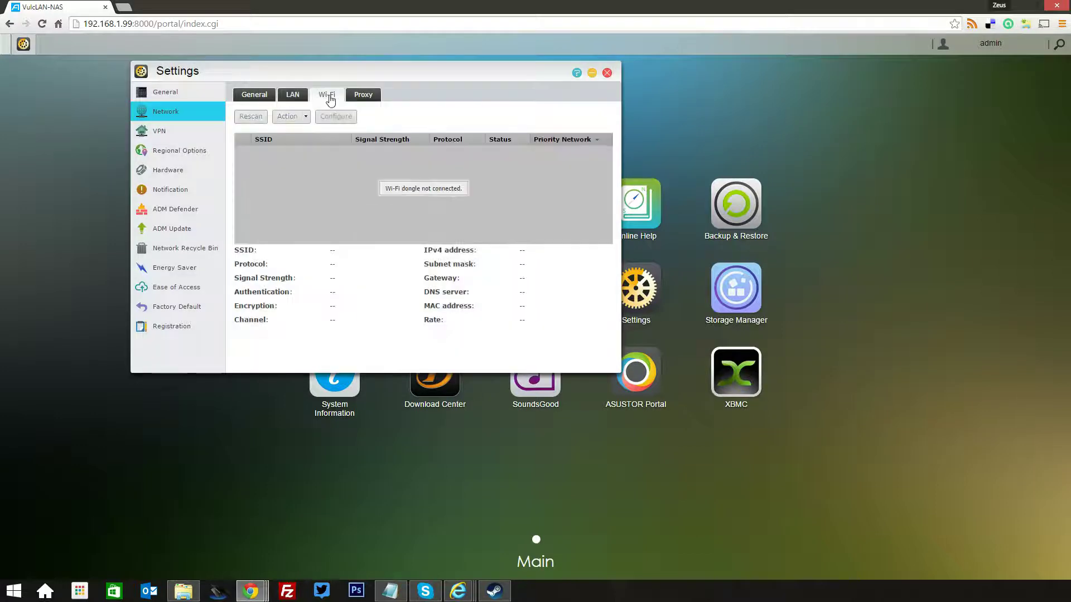
{"action": "left_click", "coordinate": [370, 96]}
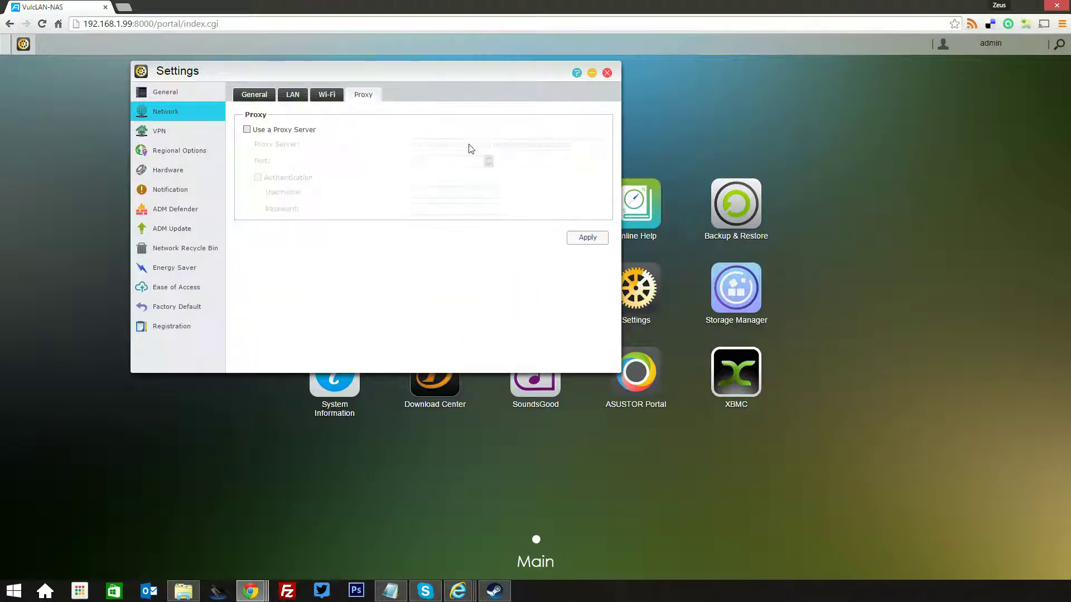
{"action": "left_click", "coordinate": [150, 132]}
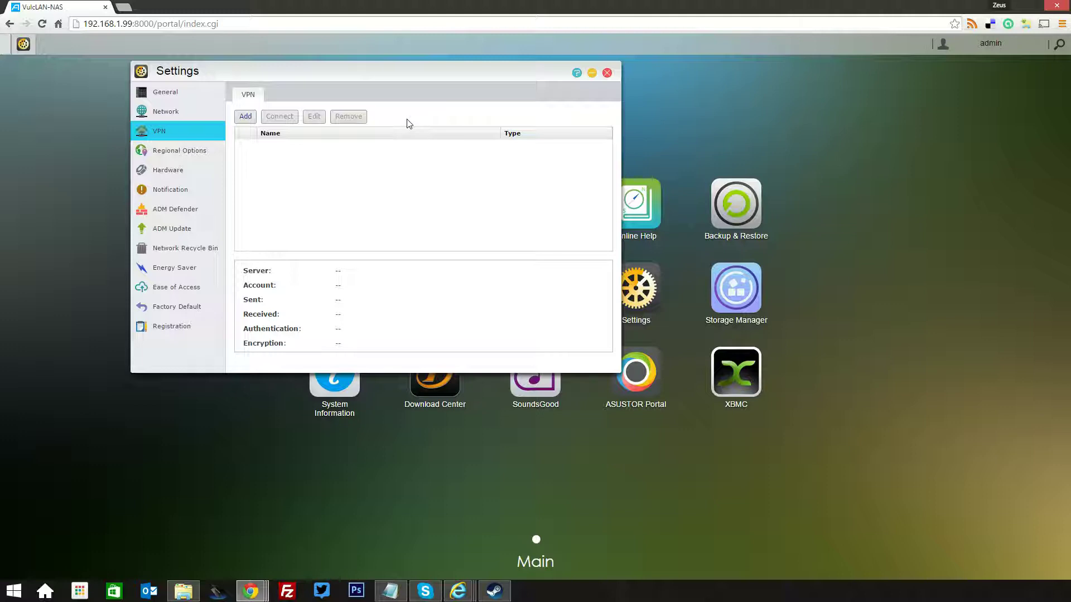
View Regional Options and Hardware, nudging LED brightness to about 30 and back to full
{"action": "left_click", "coordinate": [192, 152]}
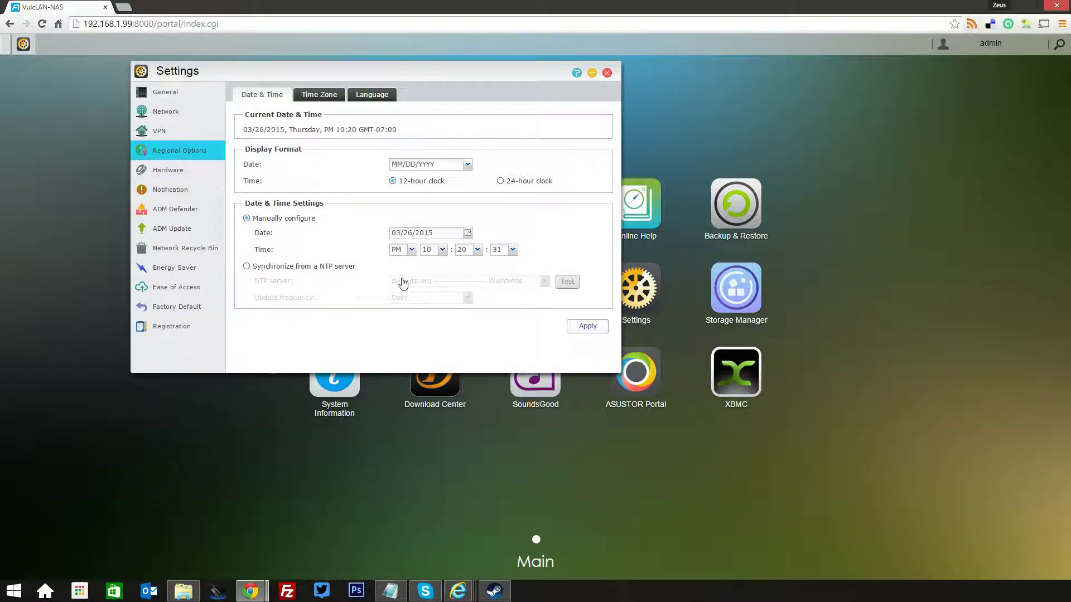
{"action": "left_click", "coordinate": [184, 174]}
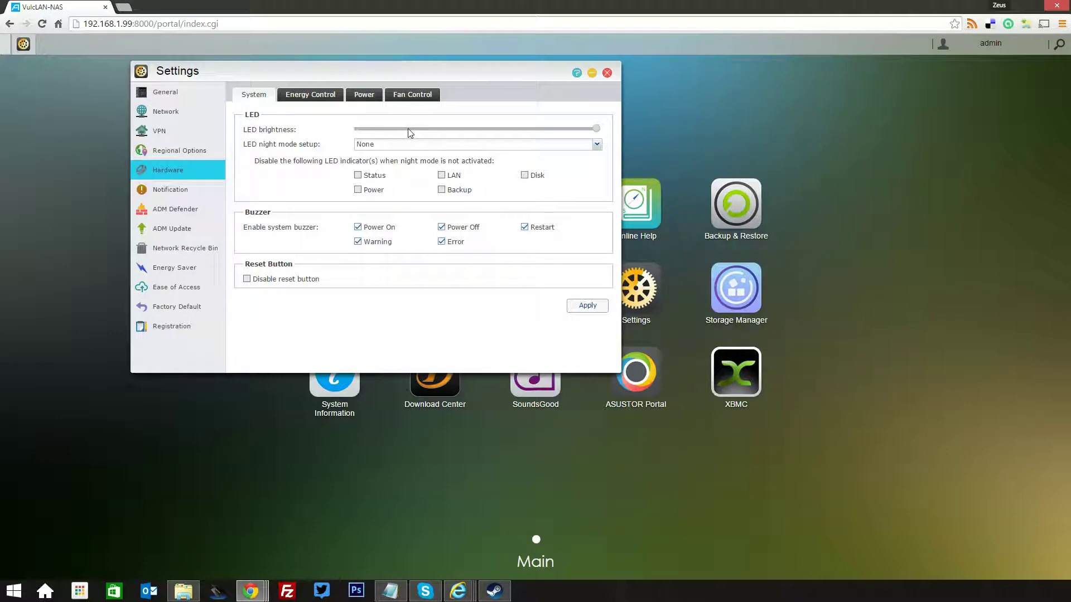
{"action": "left_click", "coordinate": [428, 128]}
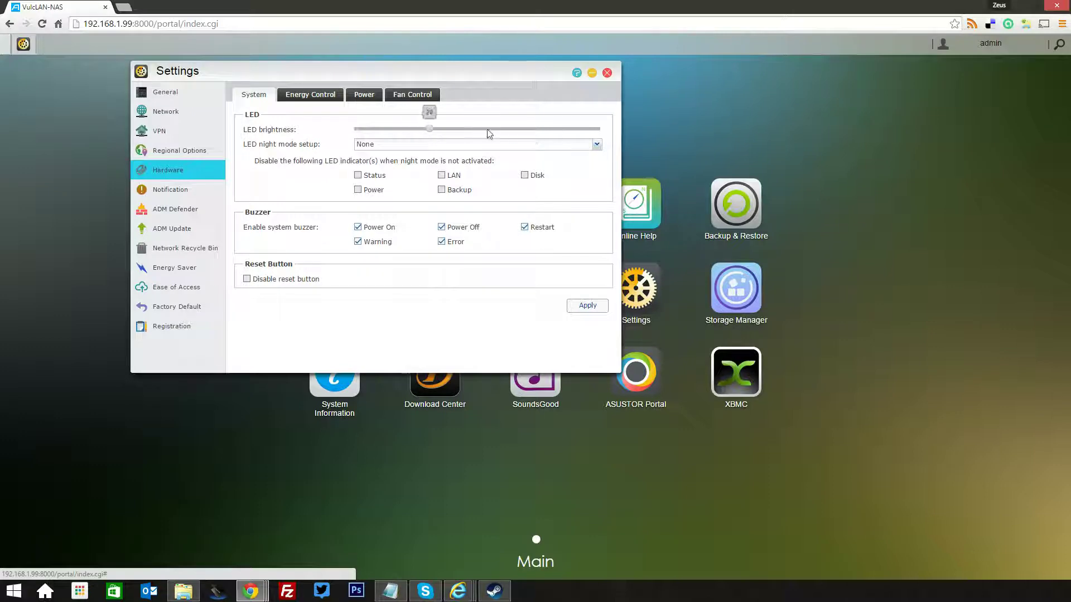
{"action": "left_click", "coordinate": [597, 129]}
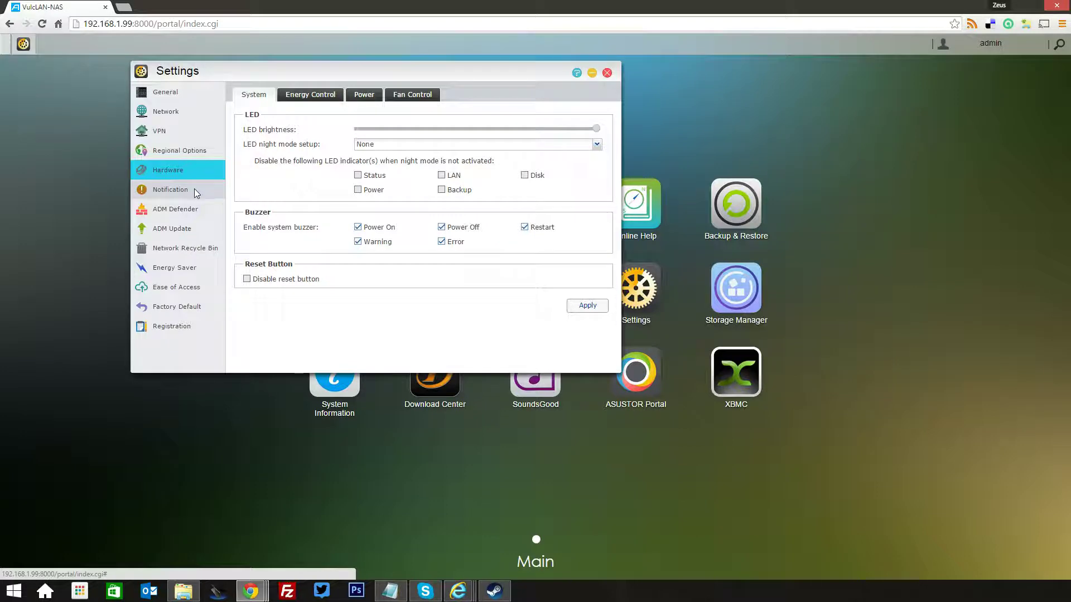
View the Energy Control, Power and Fan Control tabs, then the Notification page
{"action": "left_click", "coordinate": [303, 99]}
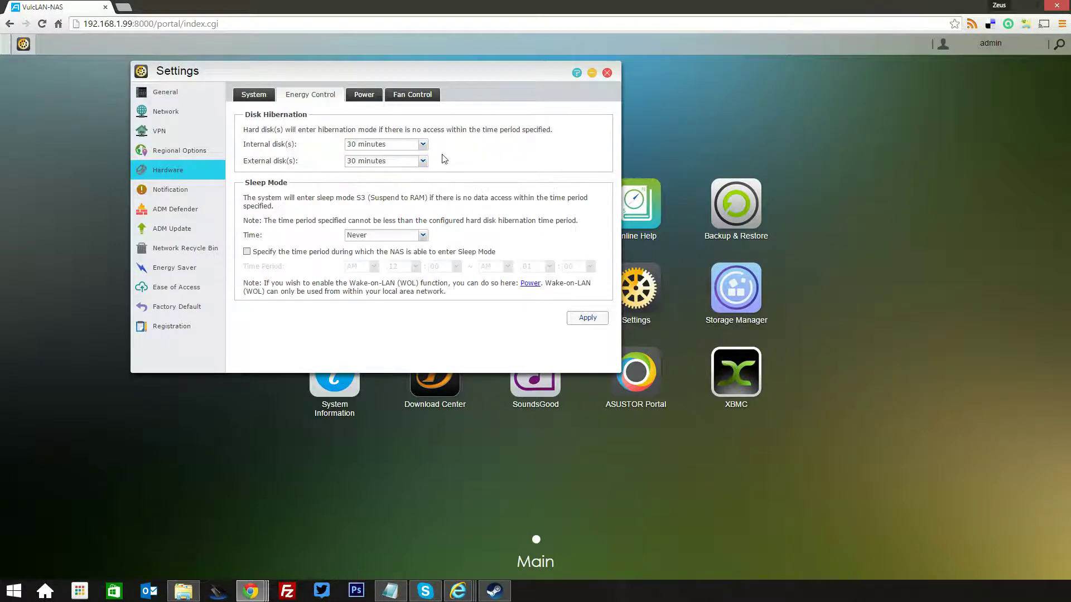
{"action": "left_click", "coordinate": [361, 98]}
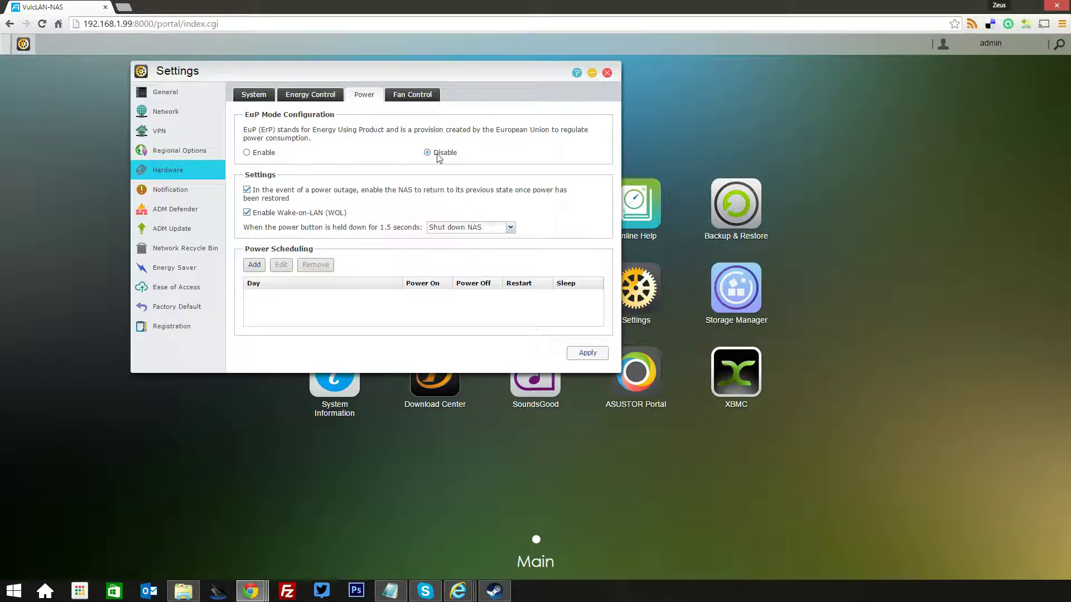
{"action": "left_click", "coordinate": [415, 98]}
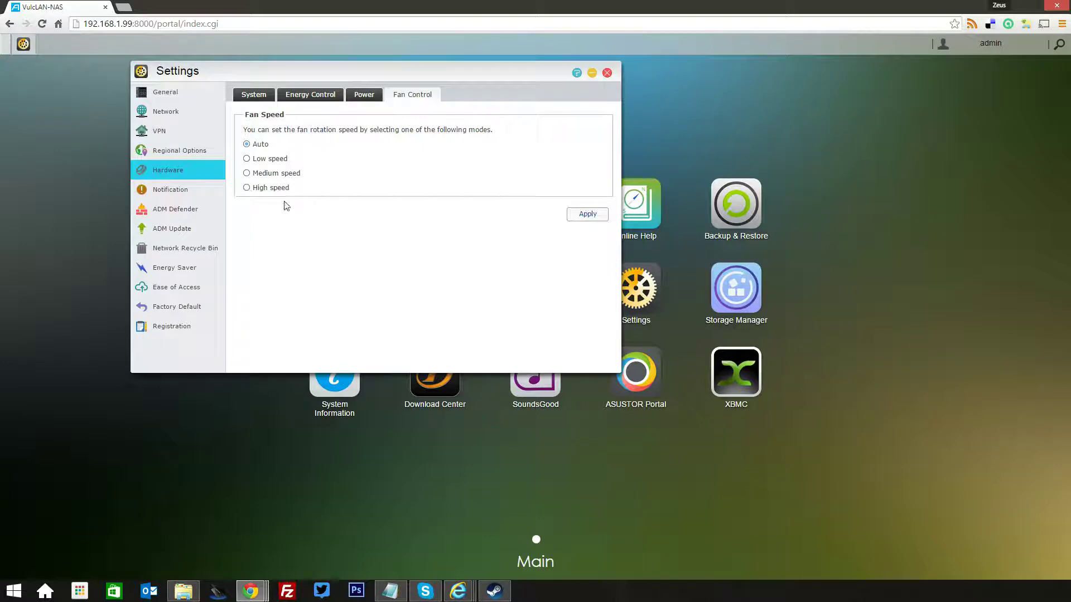
{"action": "left_click", "coordinate": [216, 195]}
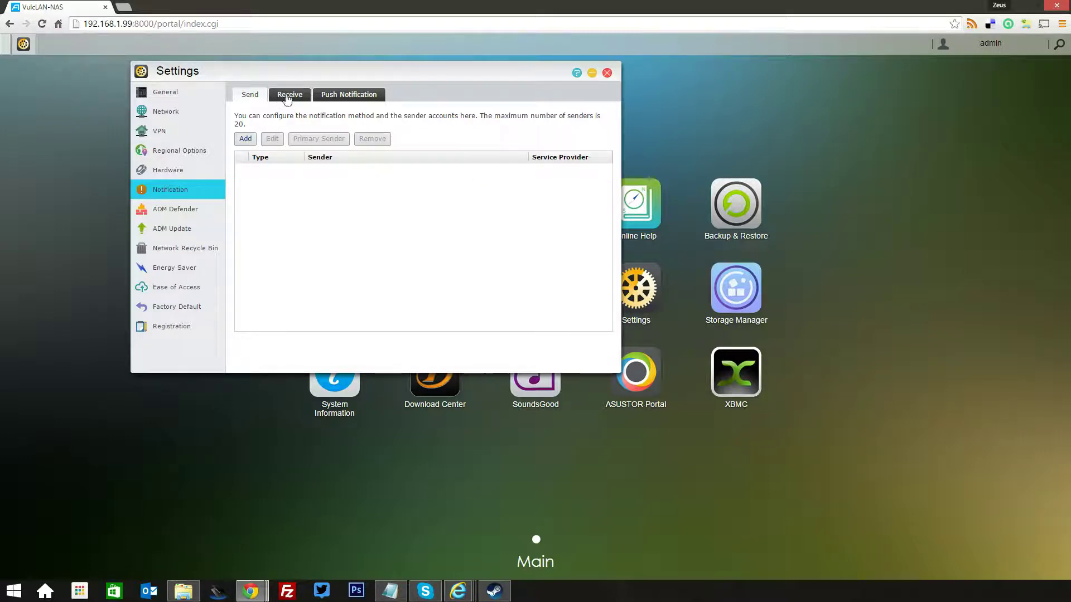
Start adding a notification sender with a saved e-mail, then cancel it
{"action": "left_click", "coordinate": [255, 142]}
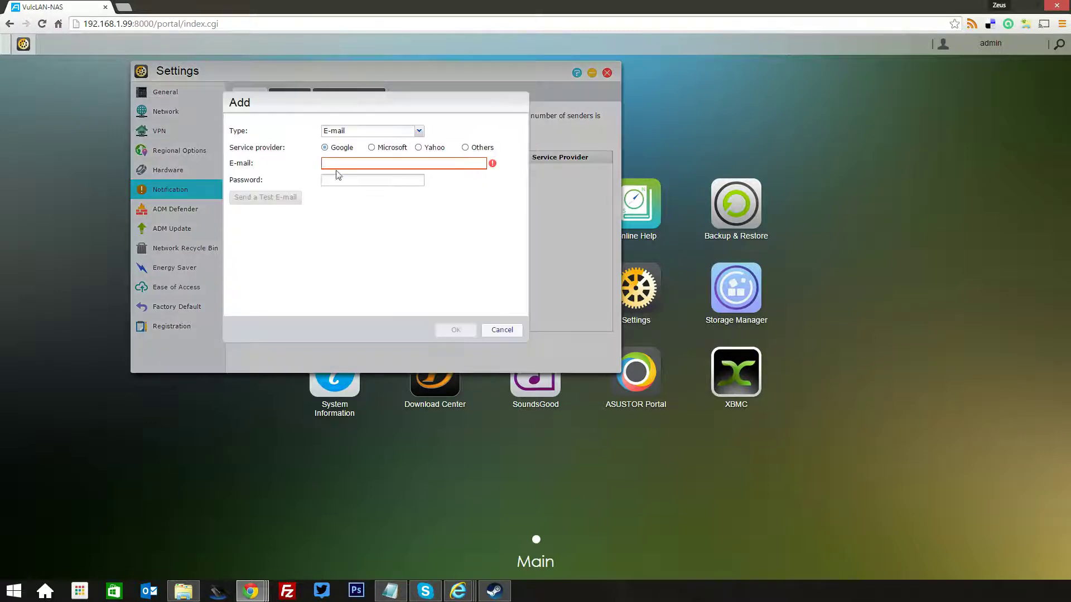
{"action": "left_click", "coordinate": [351, 164]}
{"action": "key", "text": "Down"}
{"action": "key", "text": "Return"}
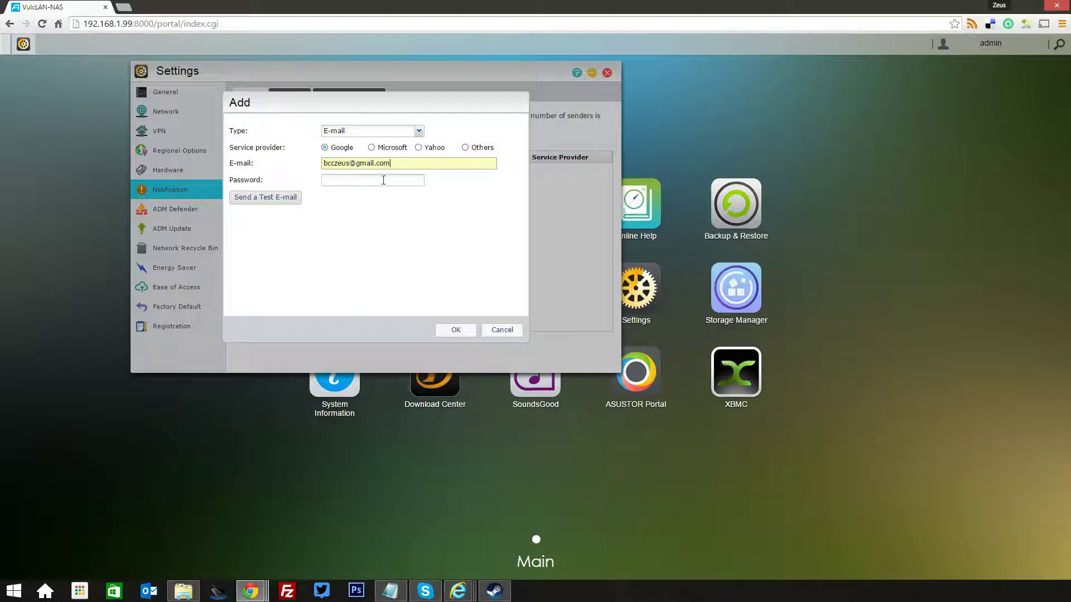
{"action": "left_click", "coordinate": [493, 329]}
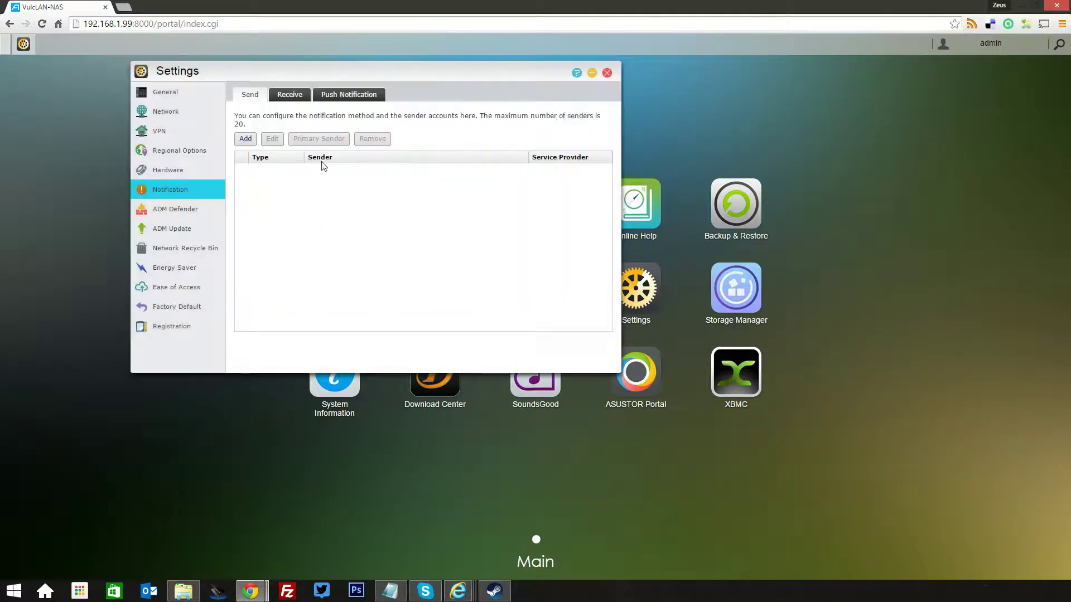
Check the Receive and Push Notification tabs, then show ADM Defender's firewall page
{"action": "left_click", "coordinate": [187, 210]}
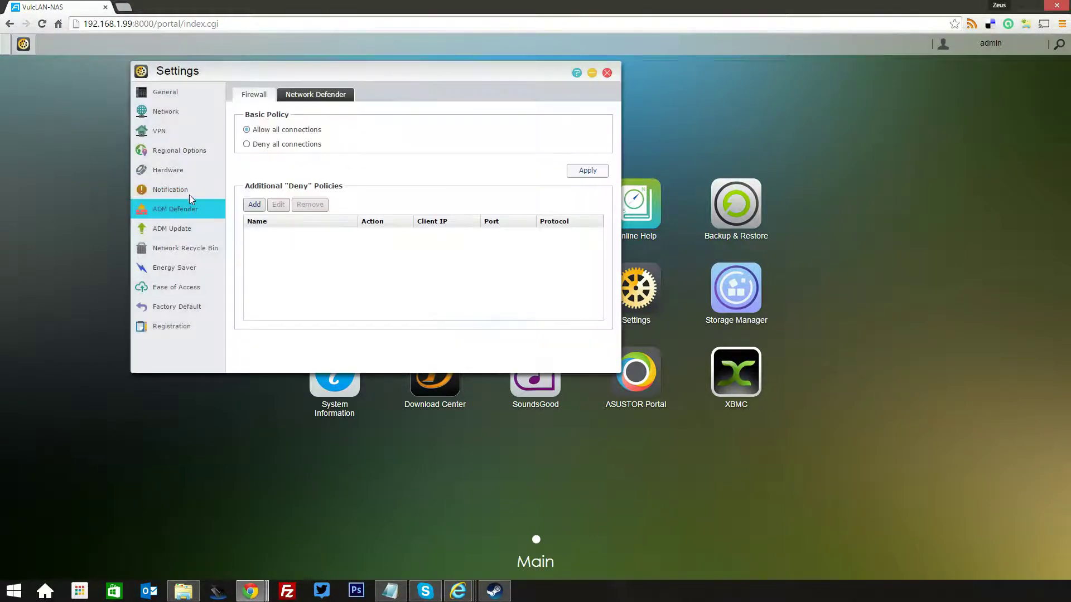
{"action": "left_click", "coordinate": [189, 193]}
{"action": "left_click", "coordinate": [290, 94]}
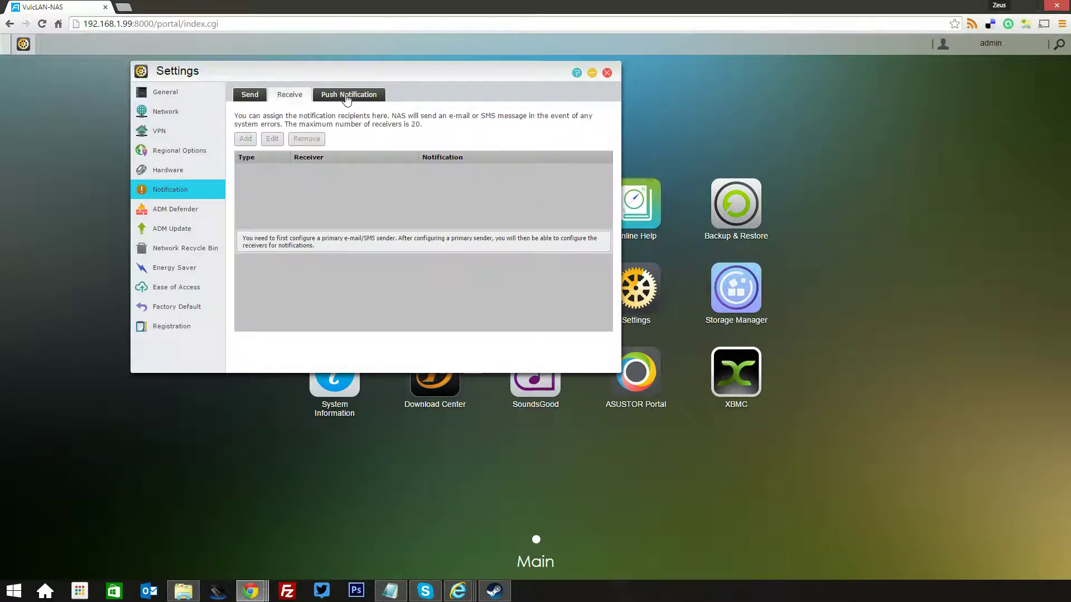
{"action": "left_click", "coordinate": [347, 98]}
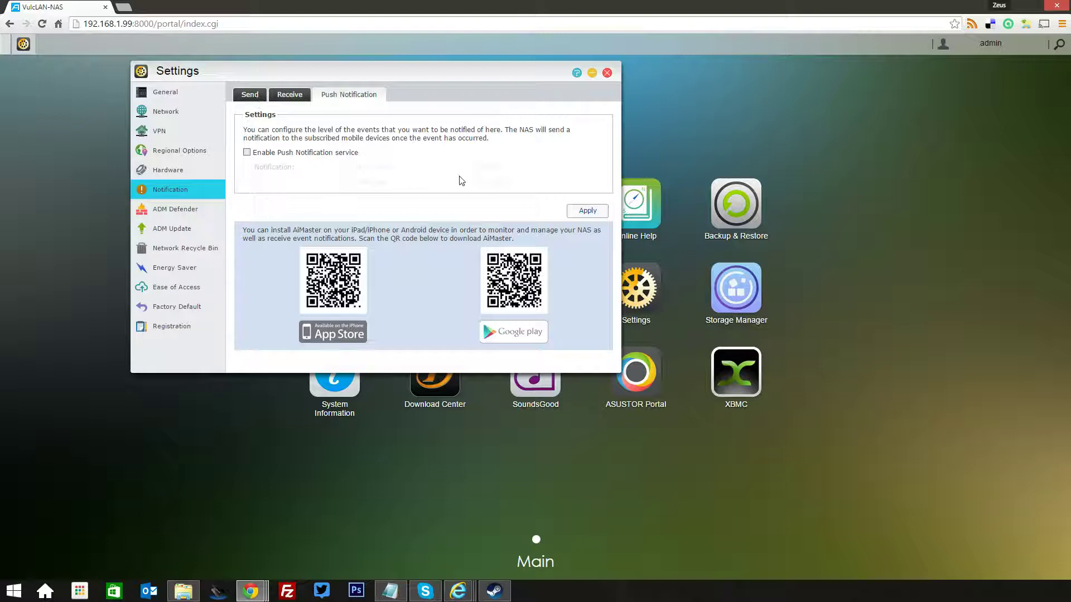
{"action": "left_click", "coordinate": [199, 213]}
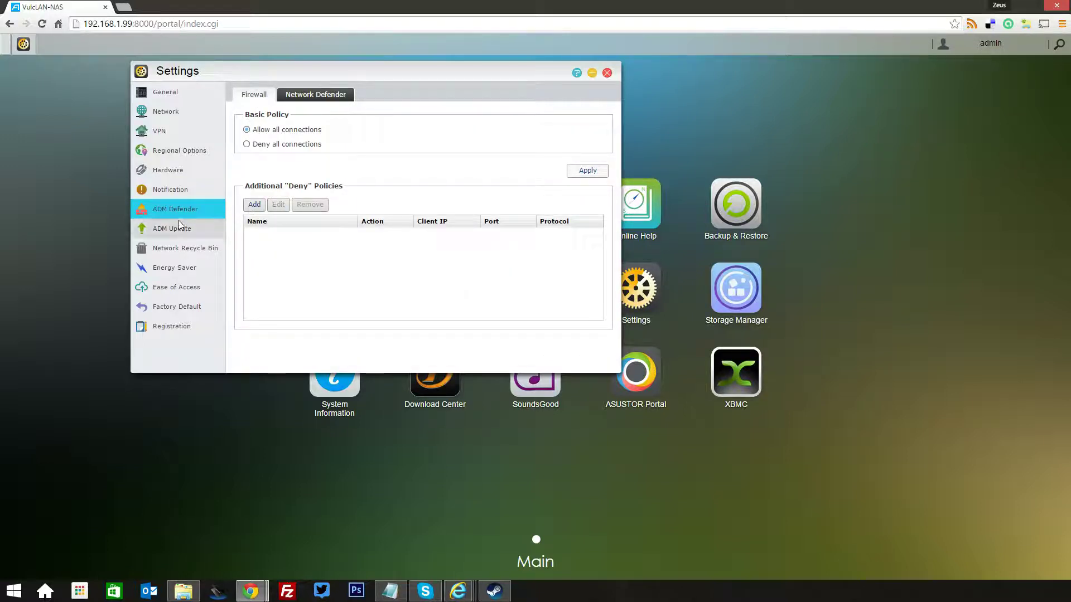
Look over Network Defender, then the ADM Update, Network Recycle Bin and Energy Saver pages
{"action": "left_click", "coordinate": [317, 95]}
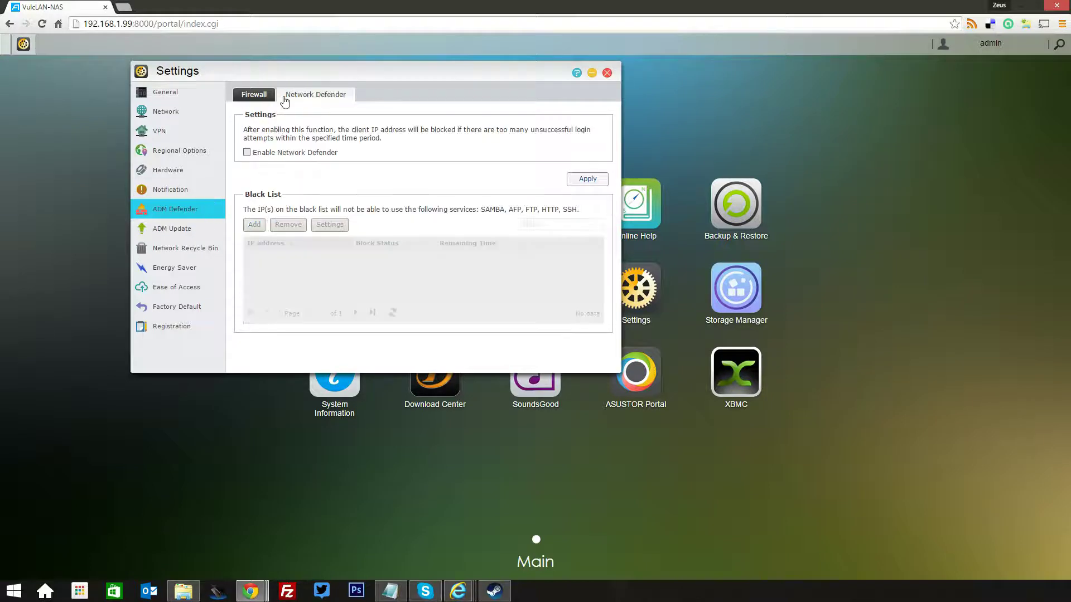
{"action": "left_click", "coordinate": [247, 98]}
{"action": "left_click", "coordinate": [297, 97]}
{"action": "left_click", "coordinate": [172, 229]}
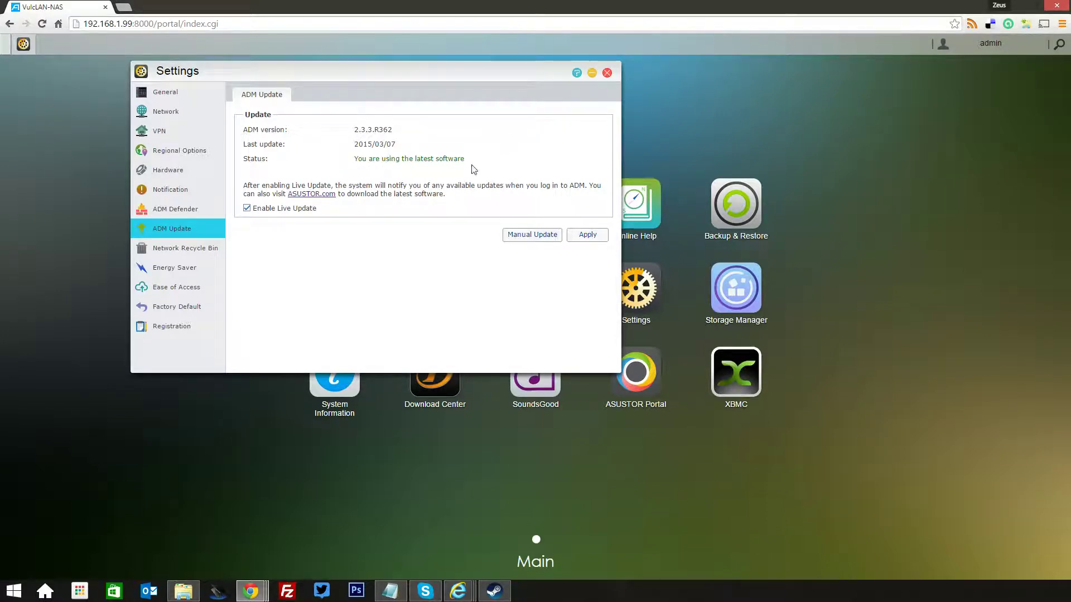
{"action": "left_click", "coordinate": [212, 252]}
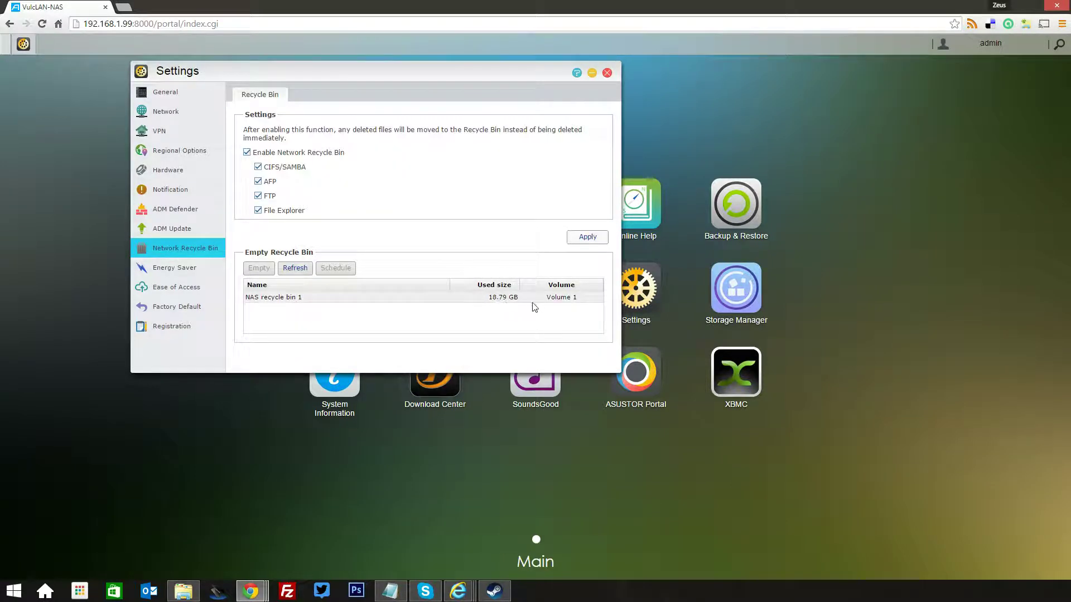
{"action": "left_click", "coordinate": [183, 267]}
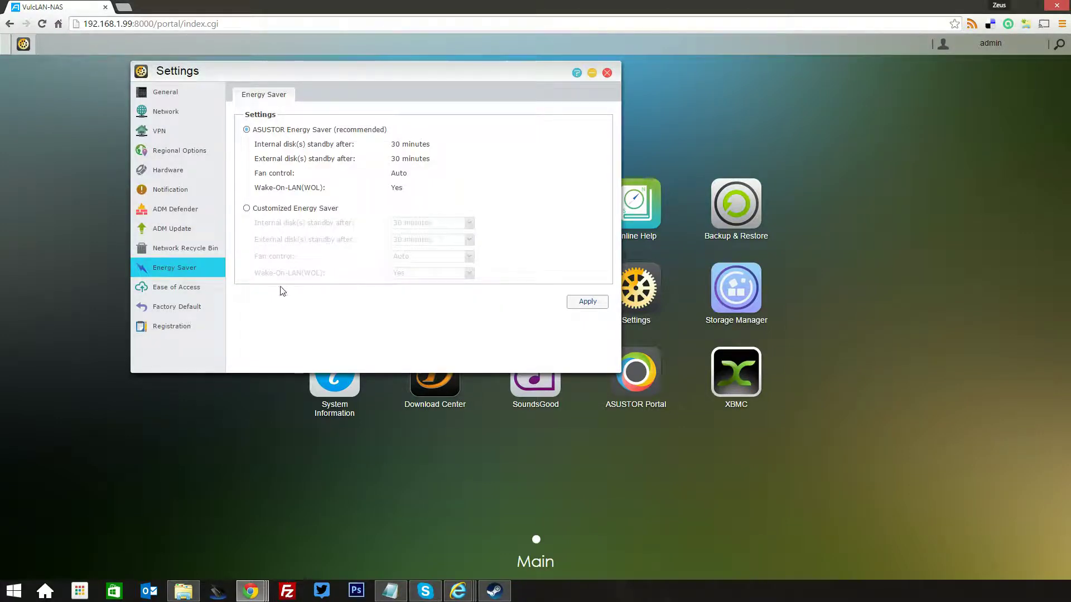
Browse the Cloud Connect, EZ-Router and DDNS remote-access tabs
{"action": "left_click", "coordinate": [196, 294]}
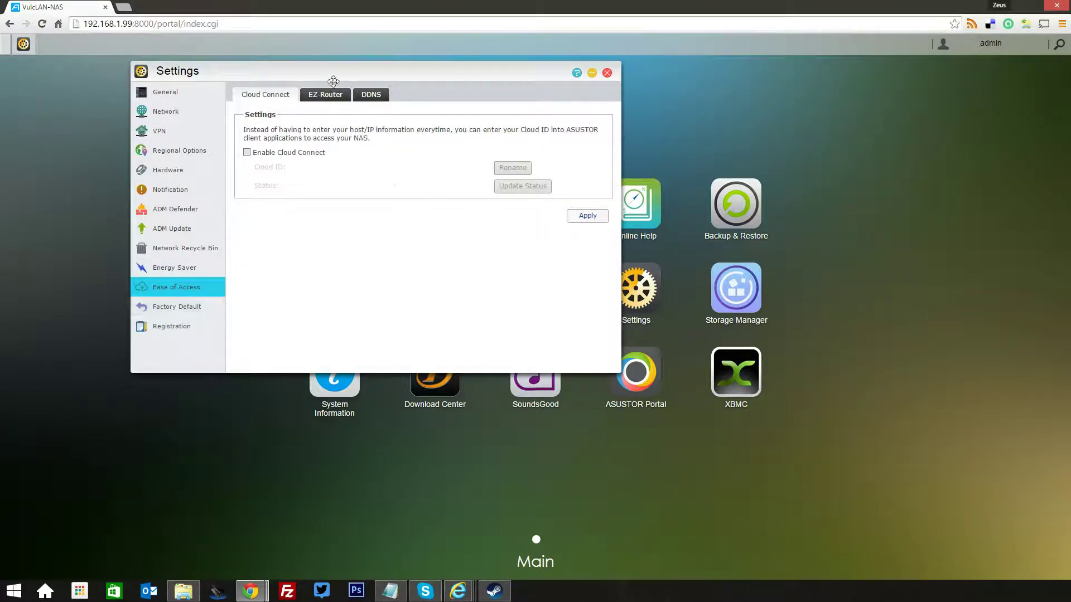
{"action": "left_click", "coordinate": [325, 95]}
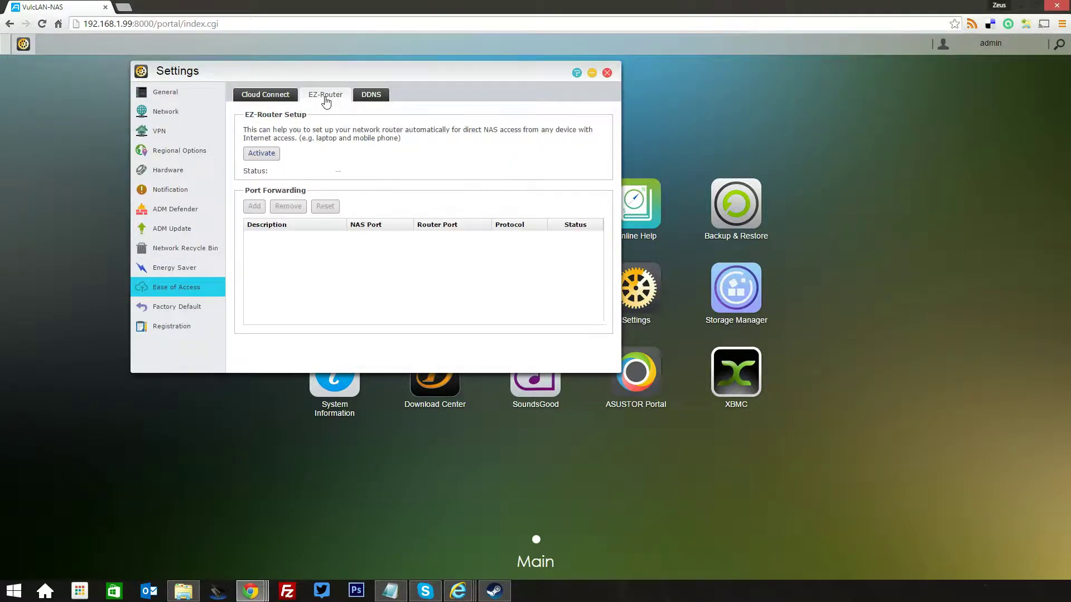
{"action": "left_click", "coordinate": [380, 99]}
{"action": "left_click", "coordinate": [281, 94]}
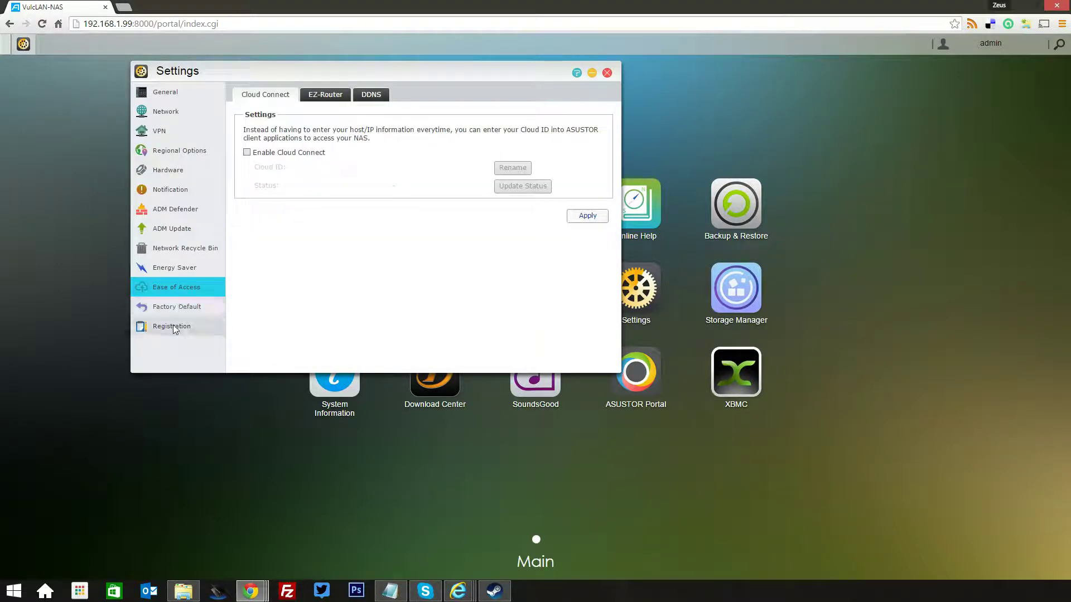
Show the General page (HTTP 8000, HTTPS 8001), reposition Settings, then minimize and restore it
{"action": "left_click", "coordinate": [183, 89]}
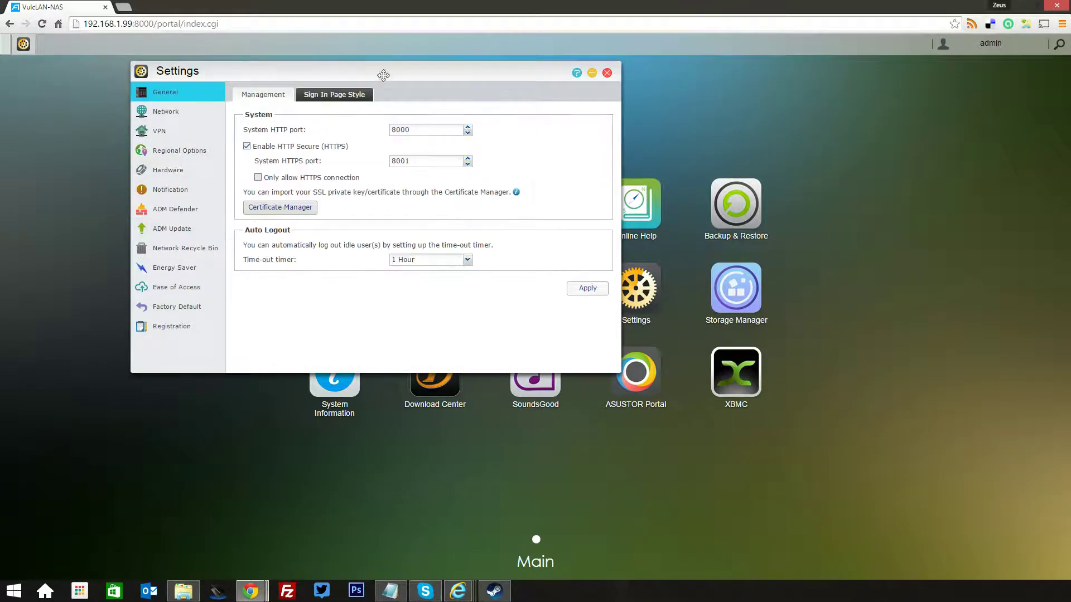
{"action": "left_click_drag", "start_coordinate": [405, 72], "coordinate": [259, 95]}
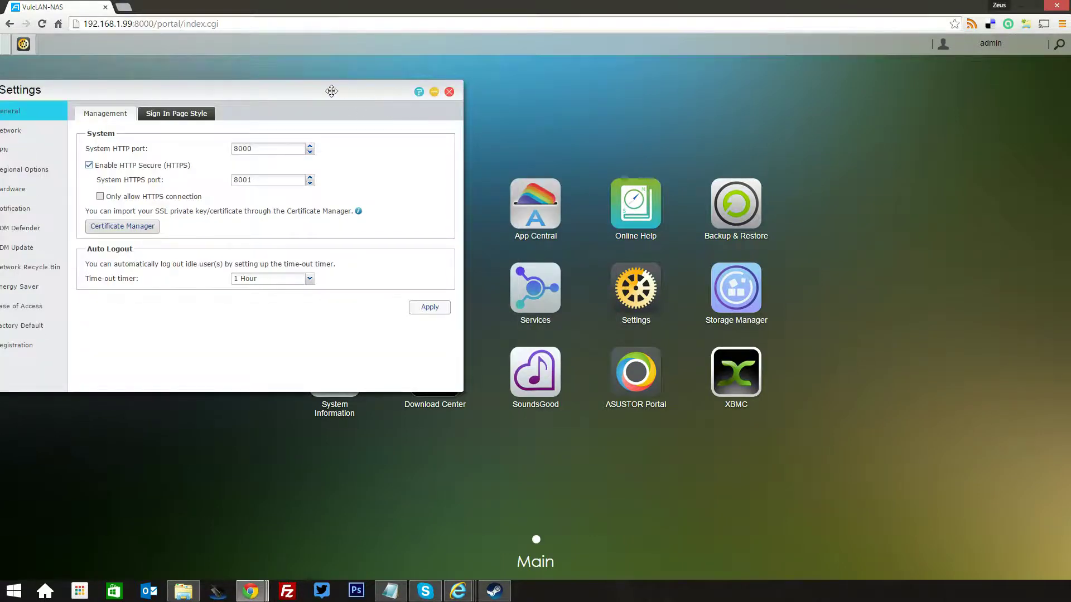
{"action": "mouse_move", "coordinate": [329, 89]}
{"action": "left_mouse_down"}
{"action": "mouse_move", "coordinate": [340, 86]}
{"action": "mouse_move", "coordinate": [324, 96]}
{"action": "left_mouse_up"}
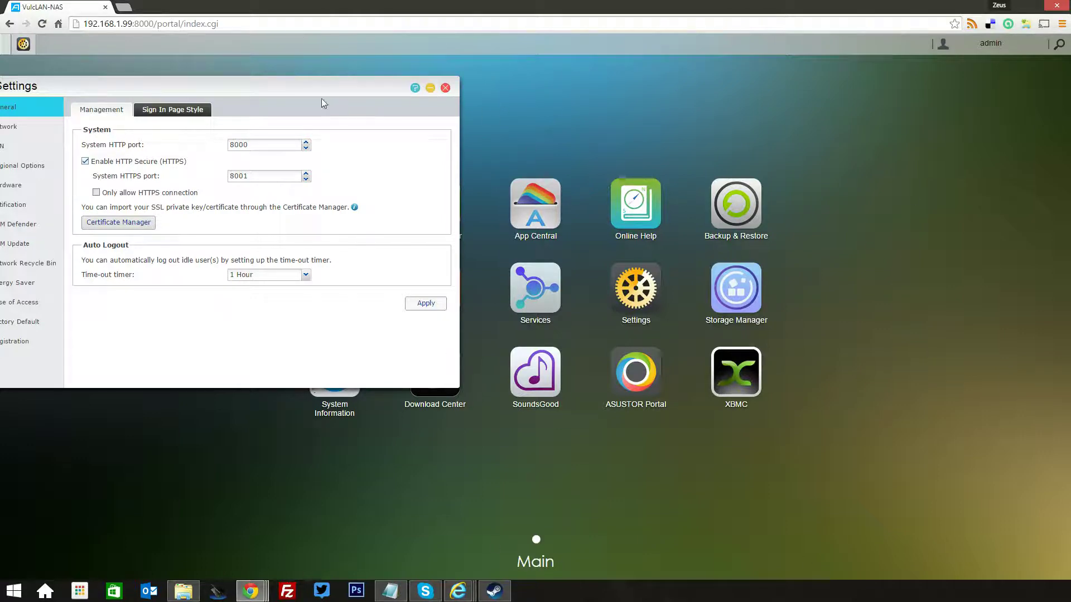
{"action": "left_click_drag", "start_coordinate": [322, 90], "coordinate": [385, 94]}
{"action": "left_click", "coordinate": [484, 85]}
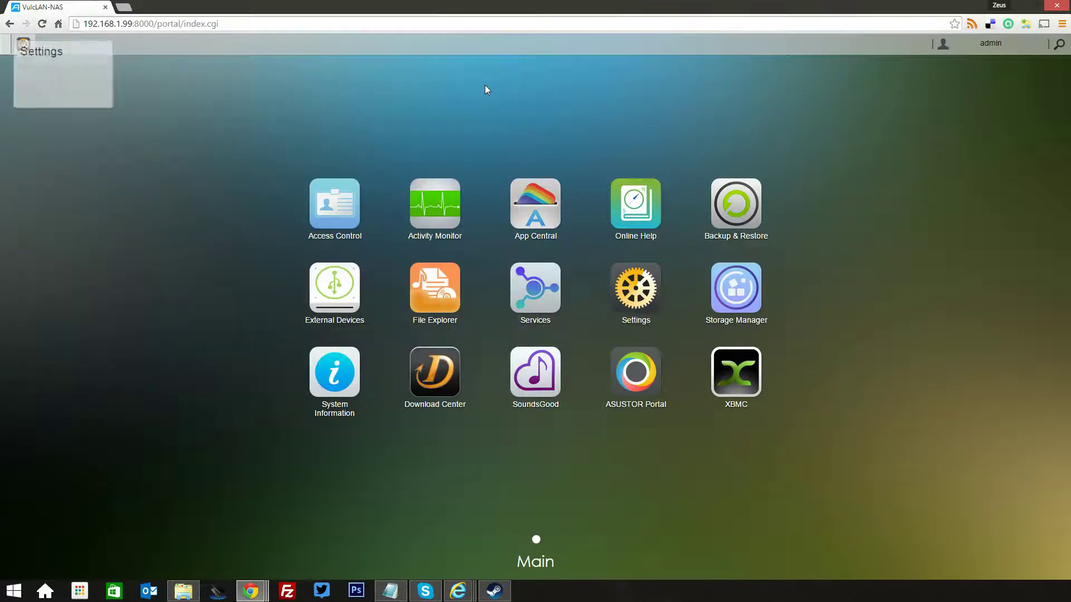
{"action": "left_click", "coordinate": [22, 44]}
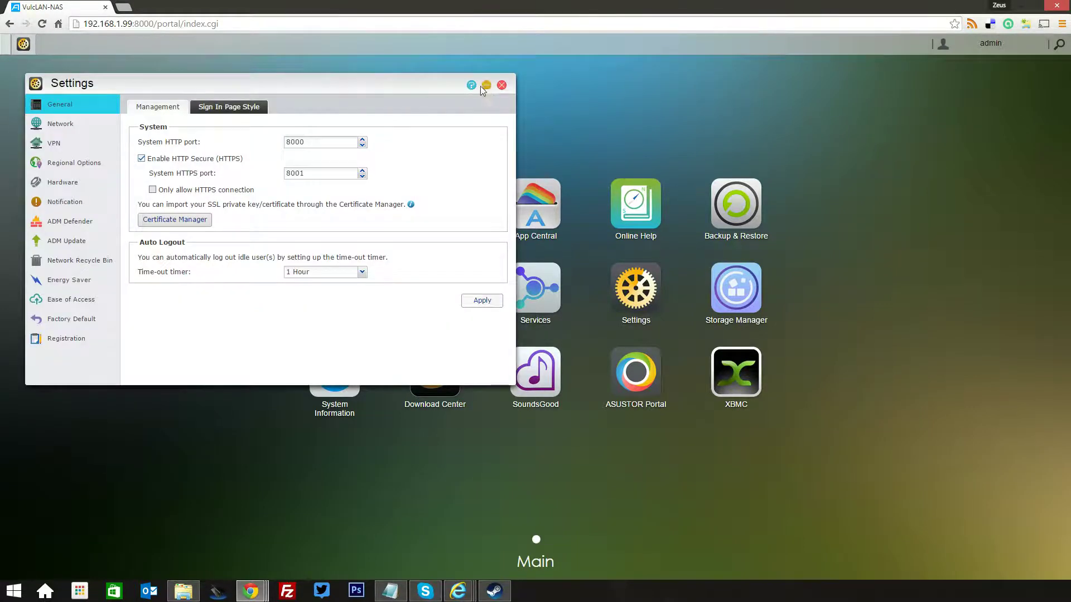
Open Activity Monitor, check its CPU, Memory, Network, Disk Usage and Process tabs, then minimize it
{"action": "left_click", "coordinate": [485, 85]}
{"action": "left_click", "coordinate": [472, 231]}
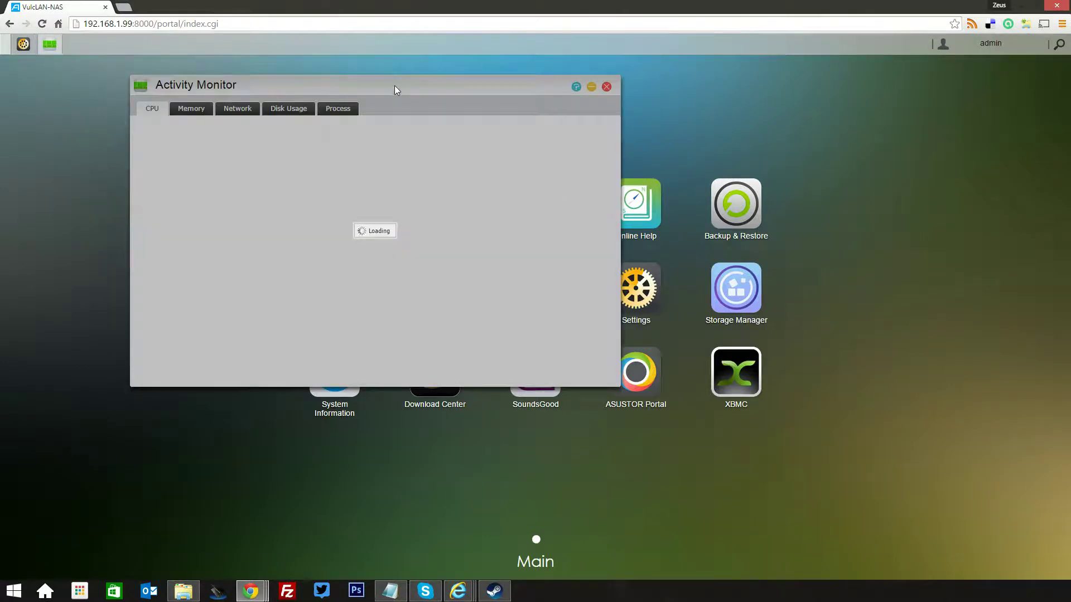
{"action": "left_click_drag", "start_coordinate": [417, 84], "coordinate": [520, 94]}
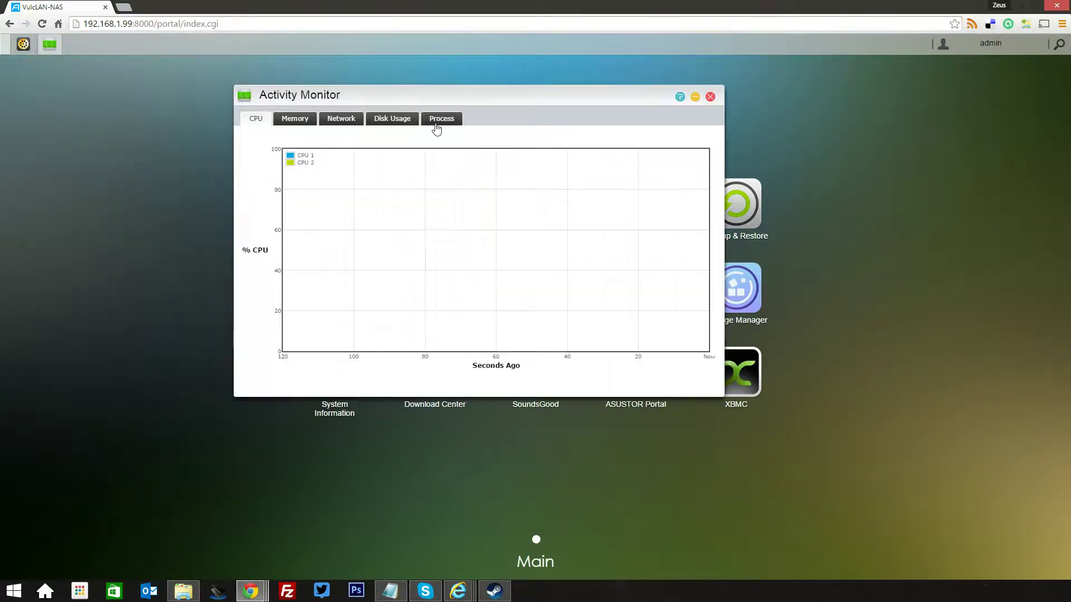
{"action": "left_click", "coordinate": [295, 120]}
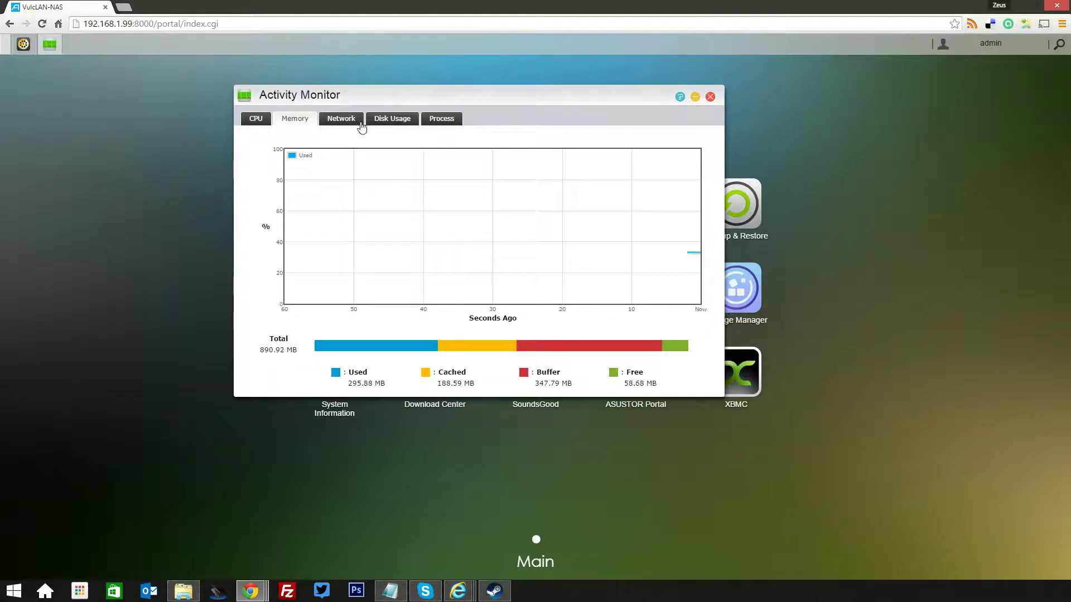
{"action": "left_click", "coordinate": [337, 124]}
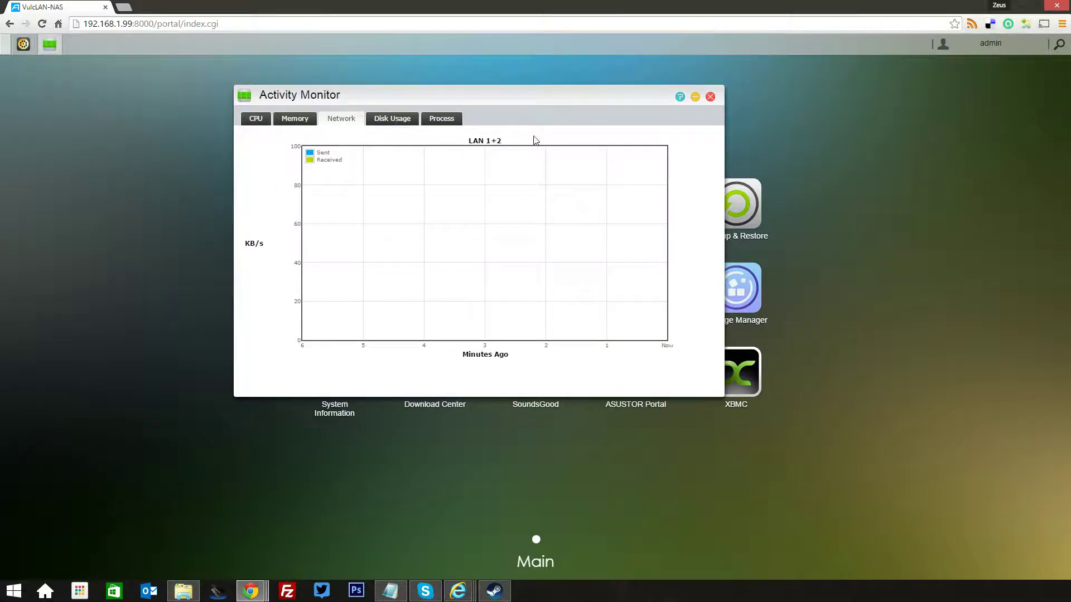
{"action": "left_click", "coordinate": [378, 116]}
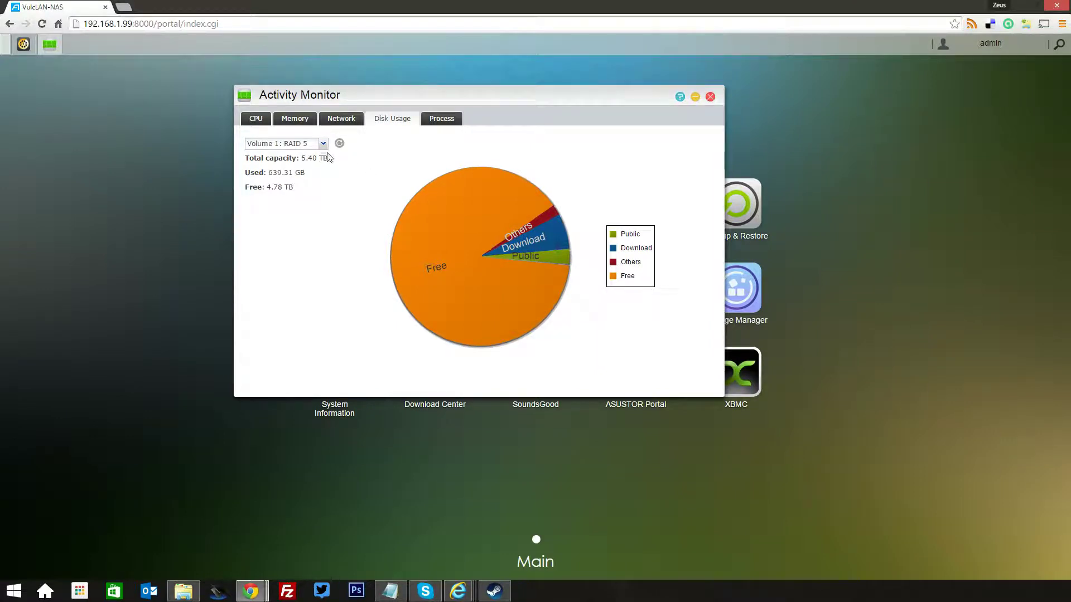
{"action": "left_click", "coordinate": [445, 120]}
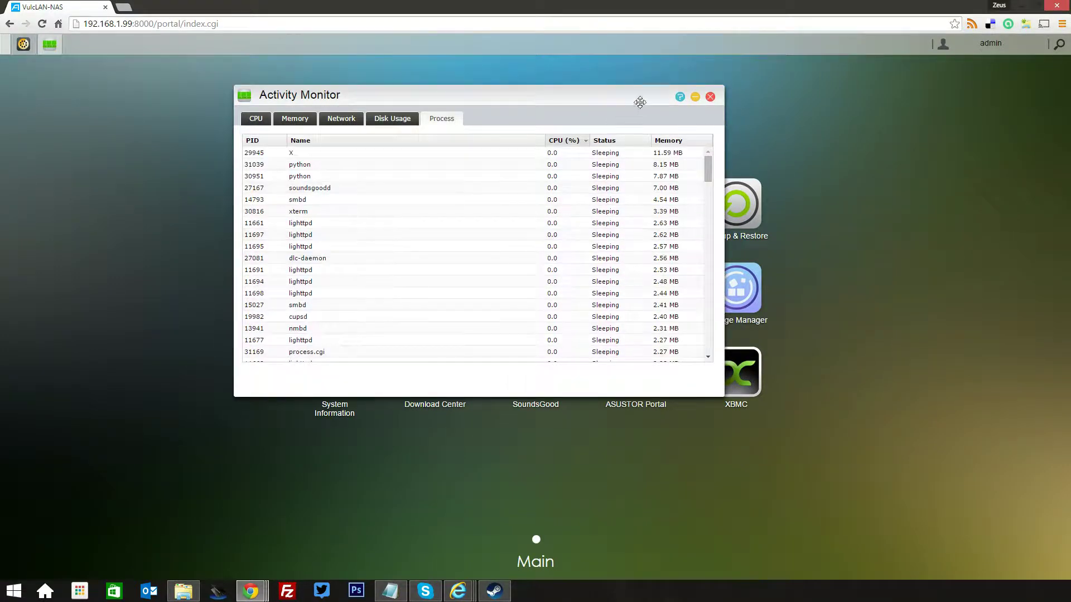
{"action": "left_click", "coordinate": [695, 99]}
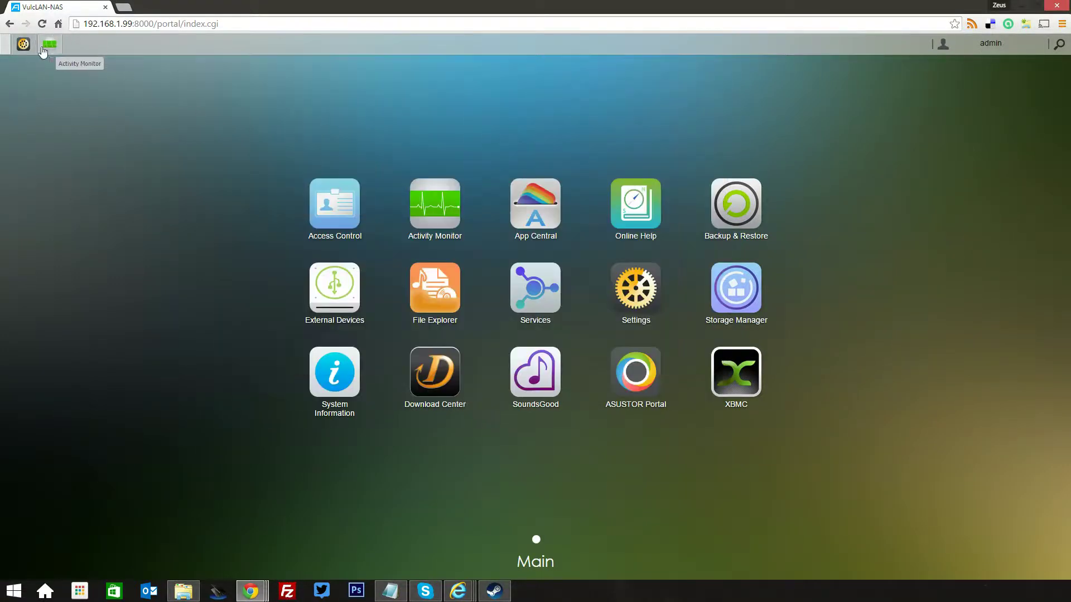
Open File Explorer and browse the Media, Public, Surveillance and Download folders
{"action": "double_click", "coordinate": [450, 286]}
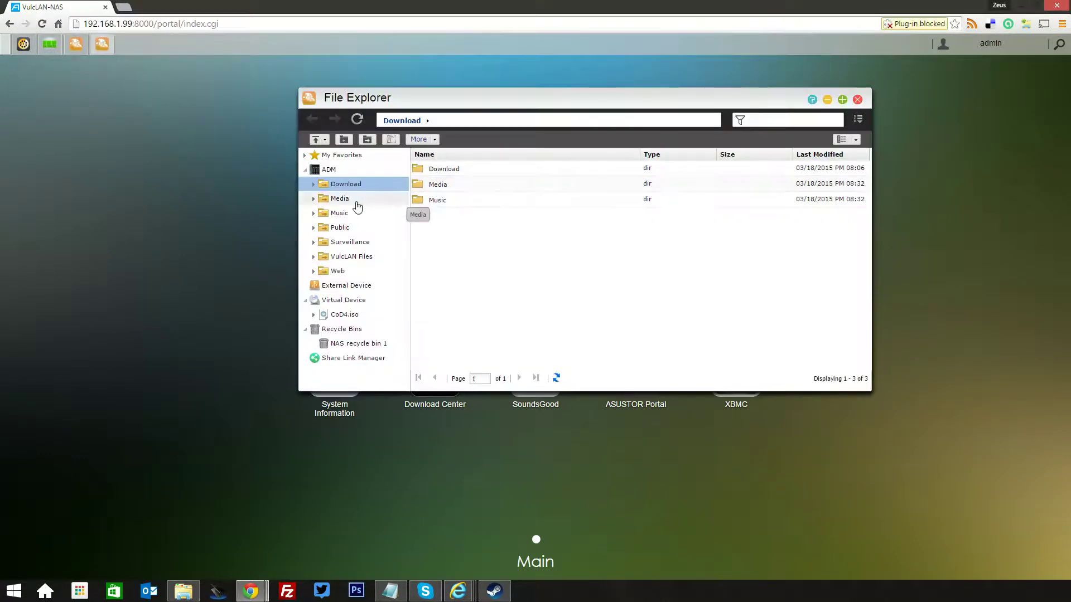
{"action": "left_click", "coordinate": [313, 199]}
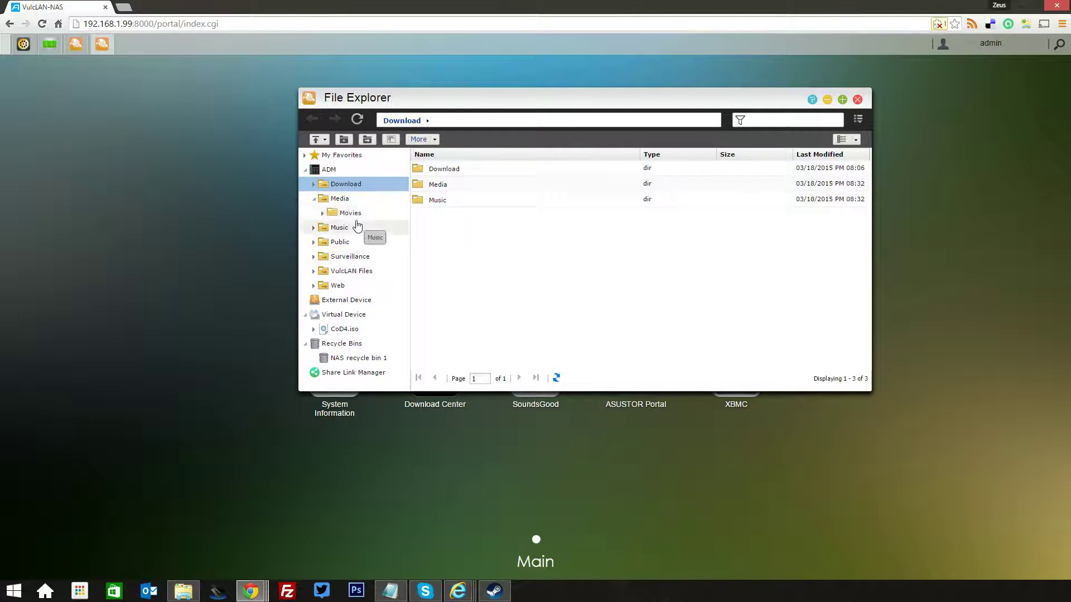
{"action": "left_click", "coordinate": [366, 242]}
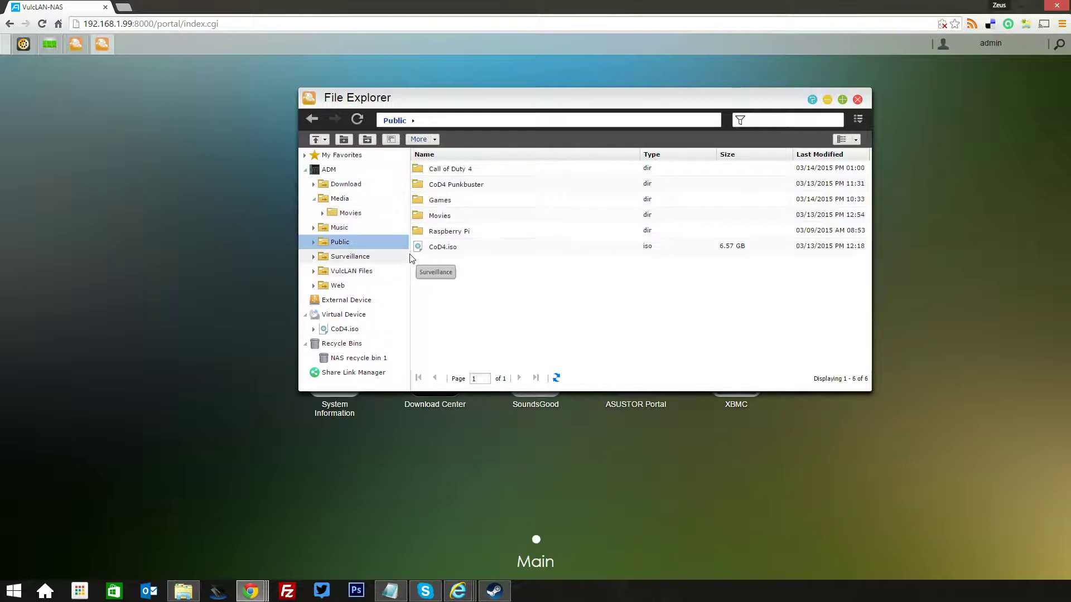
{"action": "left_click", "coordinate": [368, 256]}
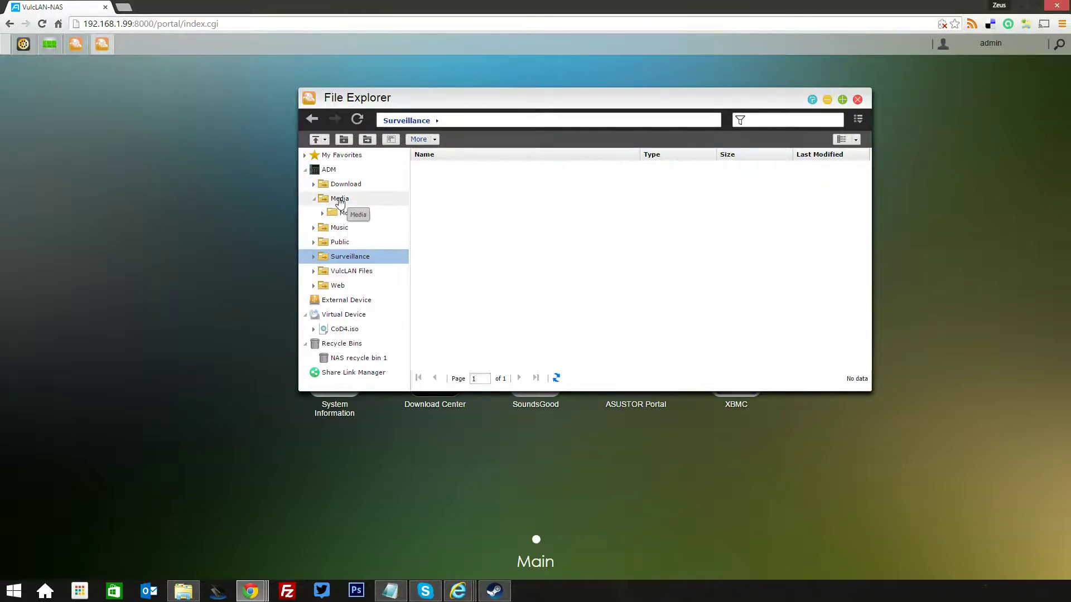
{"action": "left_click", "coordinate": [338, 184]}
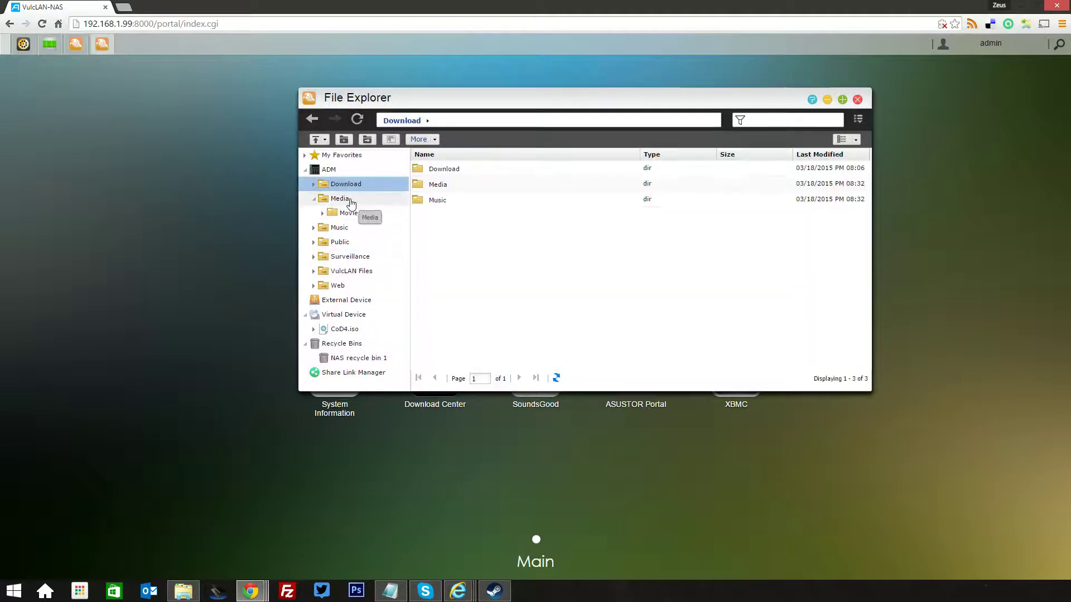
Open Download's Media and Music folders and look through iTunes Media
{"action": "double_click", "coordinate": [446, 186]}
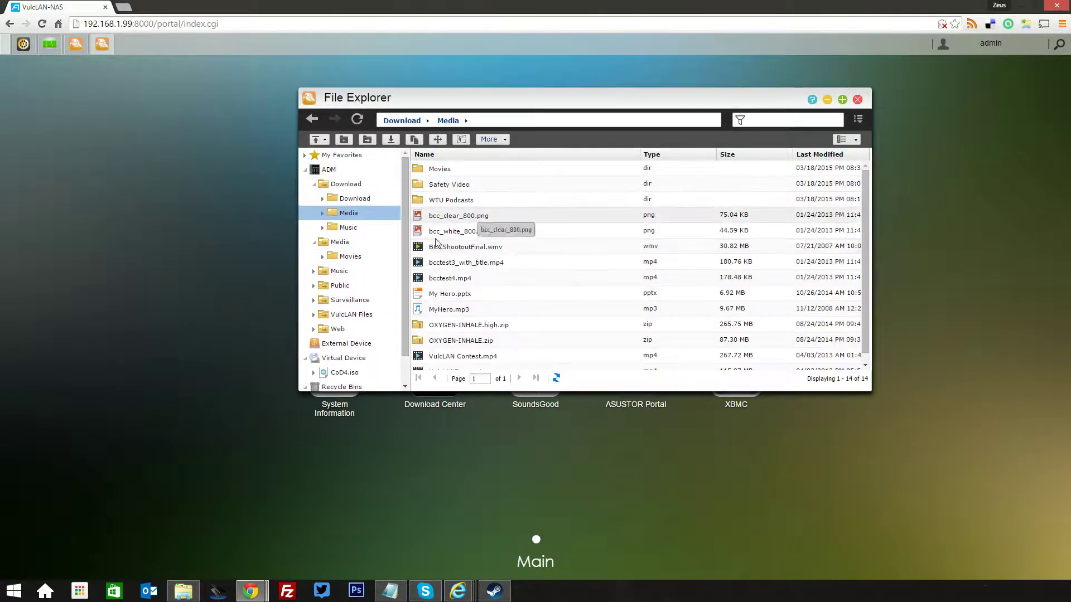
{"action": "left_click", "coordinate": [342, 229]}
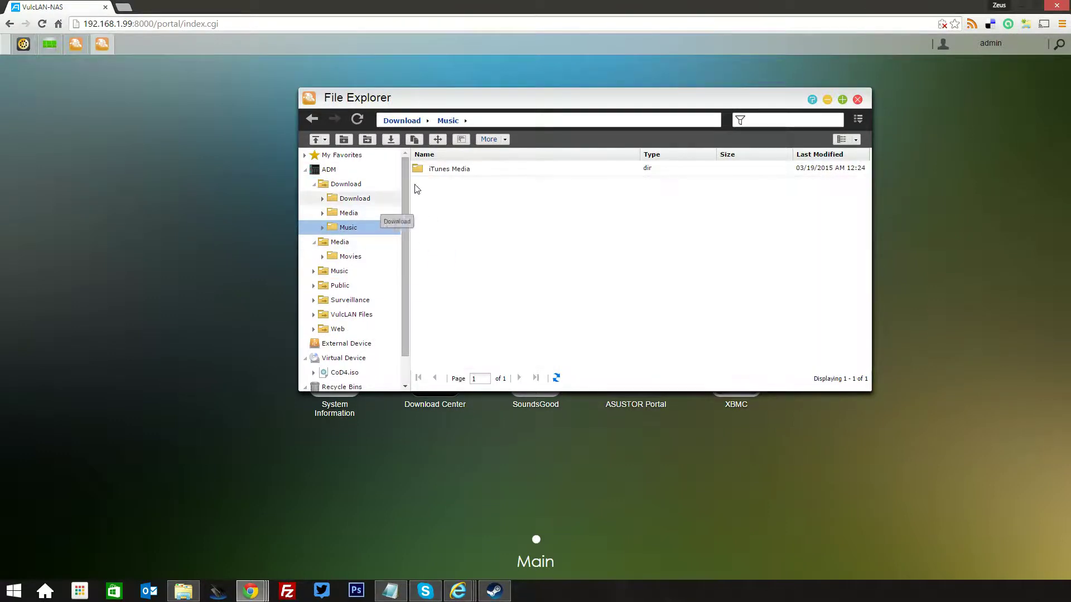
{"action": "double_click", "coordinate": [427, 171]}
{"action": "scroll", "coordinate": [441, 212], "scroll_direction": "down", "scroll_amount": 3}
{"action": "scroll", "coordinate": [441, 212], "scroll_direction": "up", "scroll_amount": 3}
Open the Public/Games folder, then minimize both File Explorer windows
{"action": "left_click", "coordinate": [343, 184]}
{"action": "left_click", "coordinate": [338, 300]}
{"action": "double_click", "coordinate": [441, 201]}
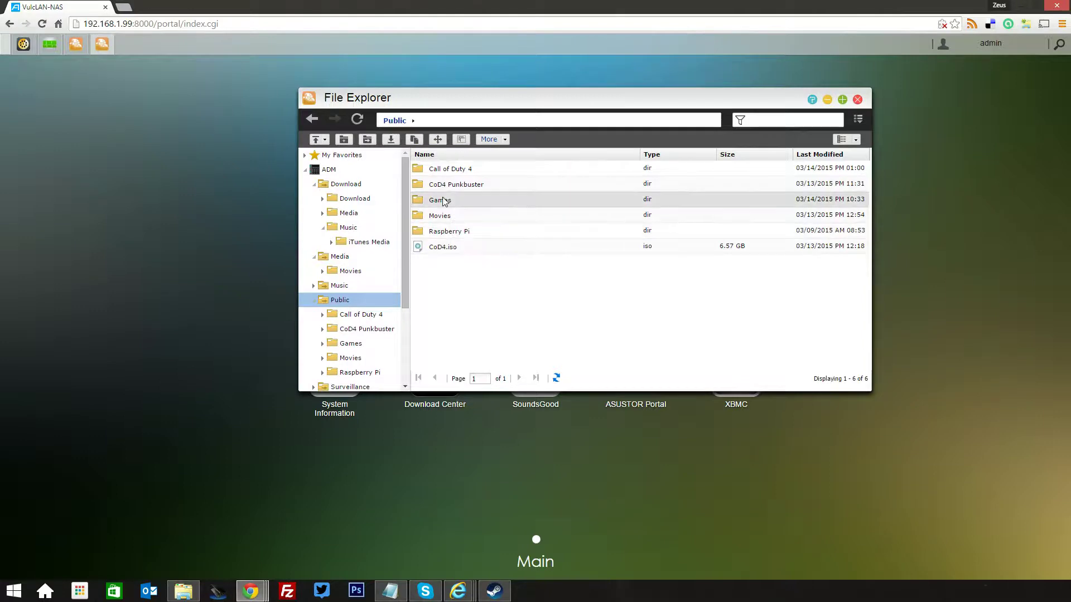
{"action": "left_click", "coordinate": [827, 99]}
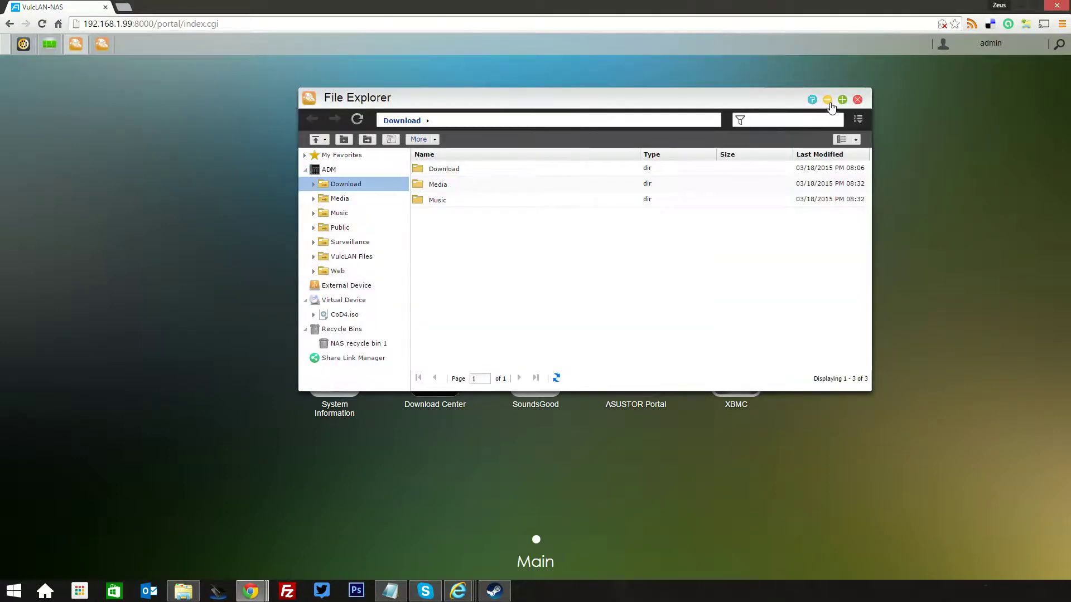
{"action": "left_click", "coordinate": [827, 99]}
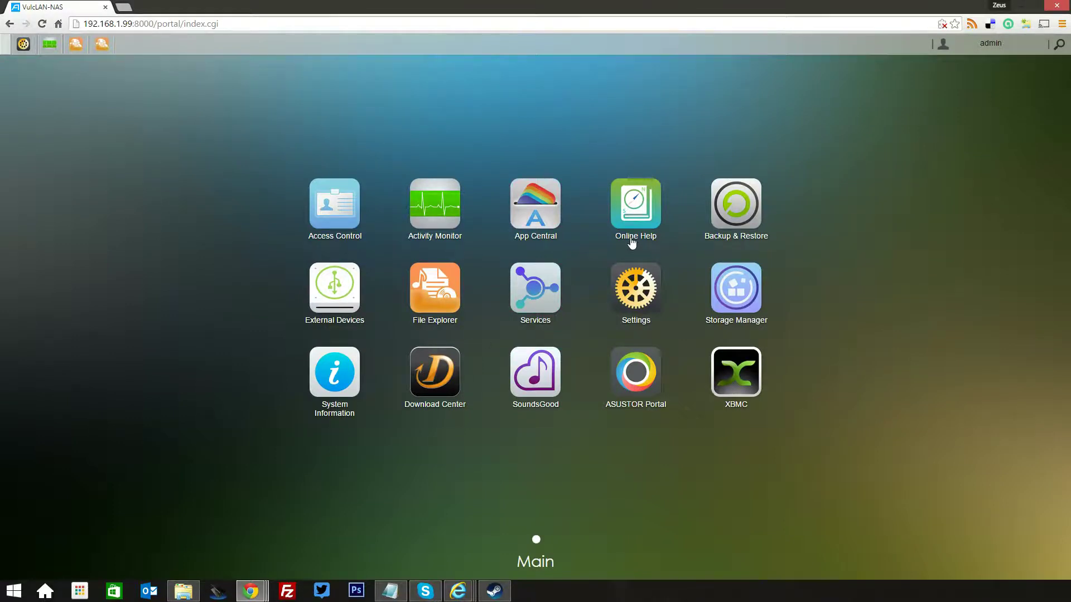
Open Services and check the Windows, Active Directory, Mac OS X, NFS and FTP Server settings
{"action": "left_click", "coordinate": [549, 294]}
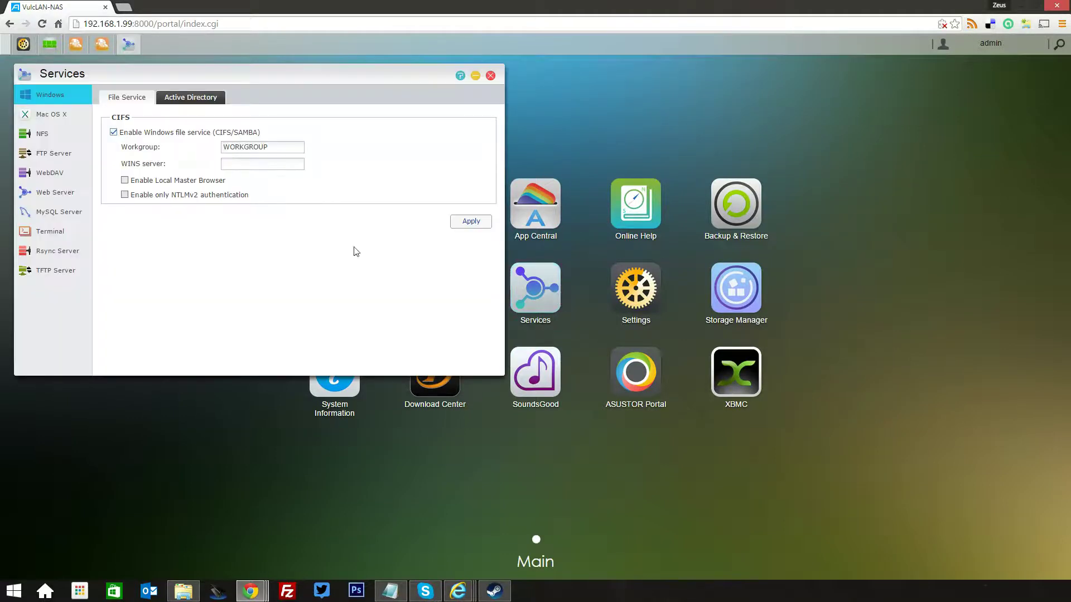
{"action": "left_click_drag", "start_coordinate": [256, 82], "coordinate": [460, 88]}
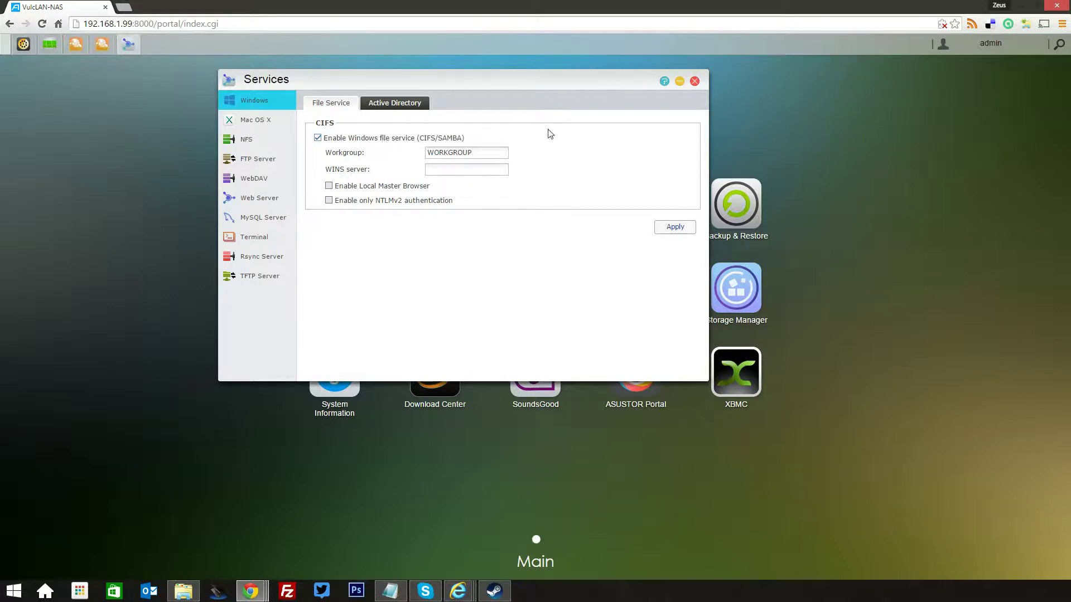
{"action": "left_click", "coordinate": [397, 105]}
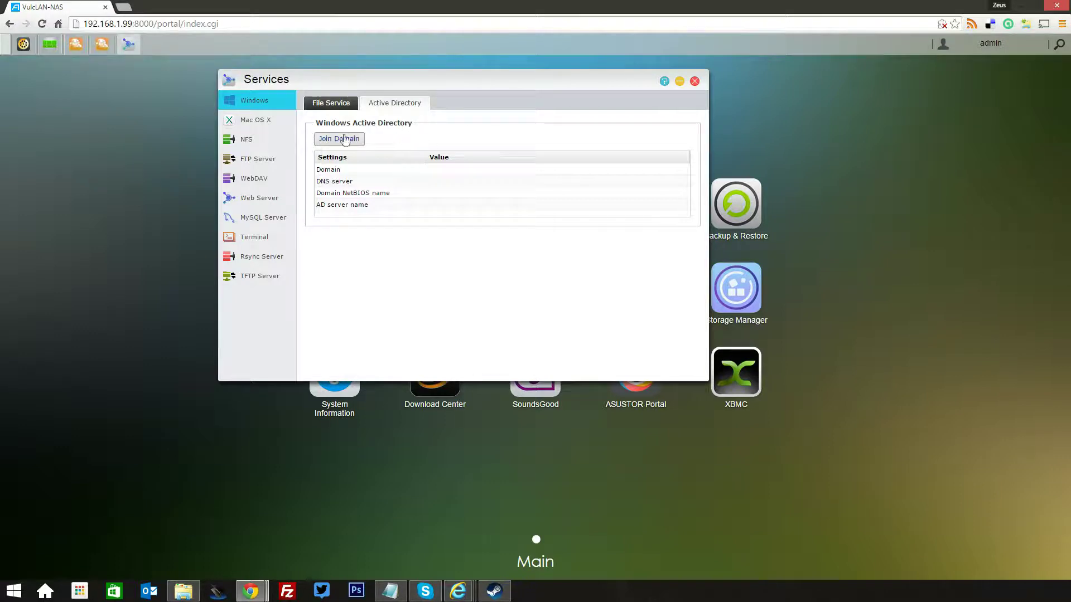
{"action": "left_click", "coordinate": [252, 119]}
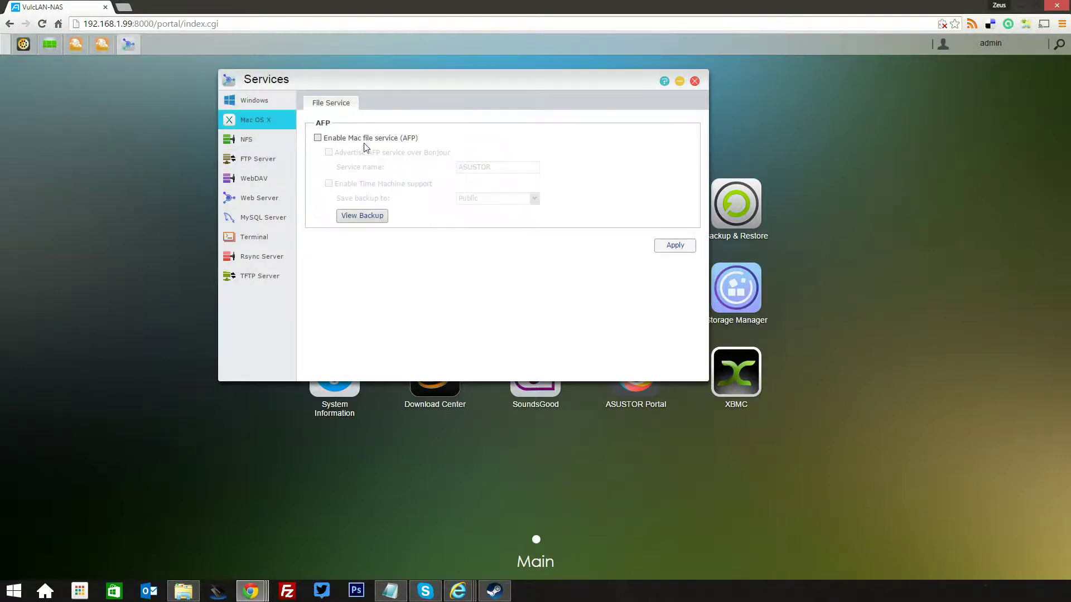
{"action": "left_click", "coordinate": [246, 139]}
{"action": "left_click", "coordinate": [272, 160]}
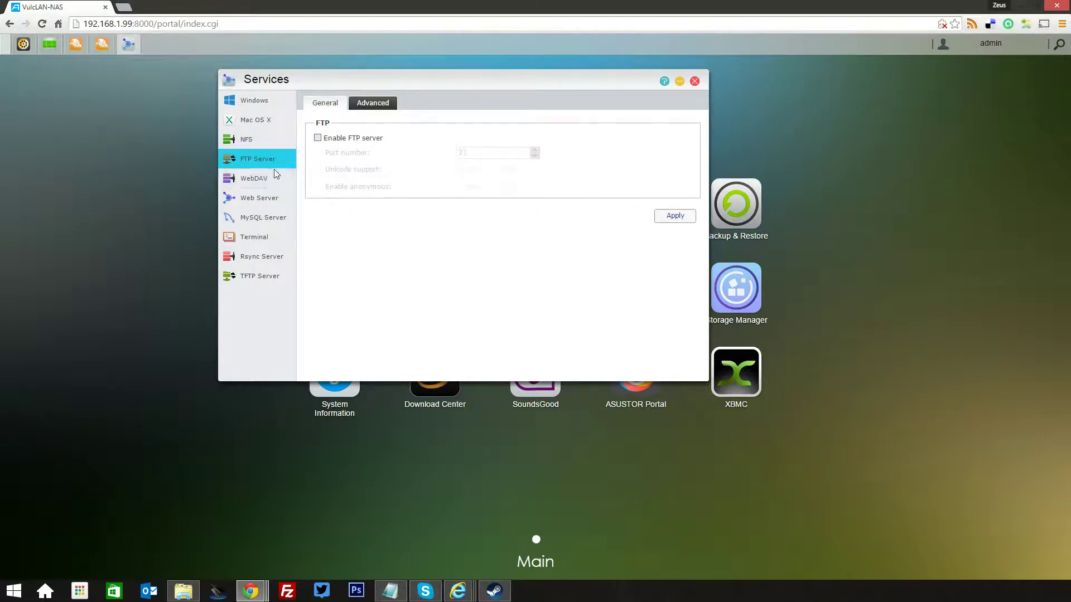
Look through the WebDAV, Web Server, MySQL and Terminal settings, then minimize Services
{"action": "left_click", "coordinate": [263, 180]}
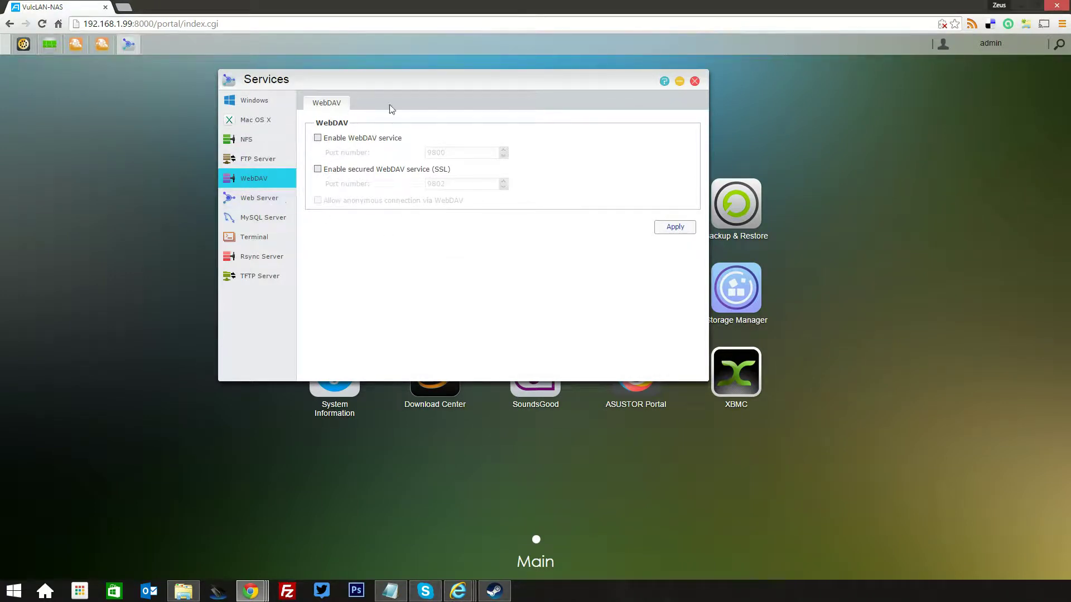
{"action": "left_click", "coordinate": [272, 196]}
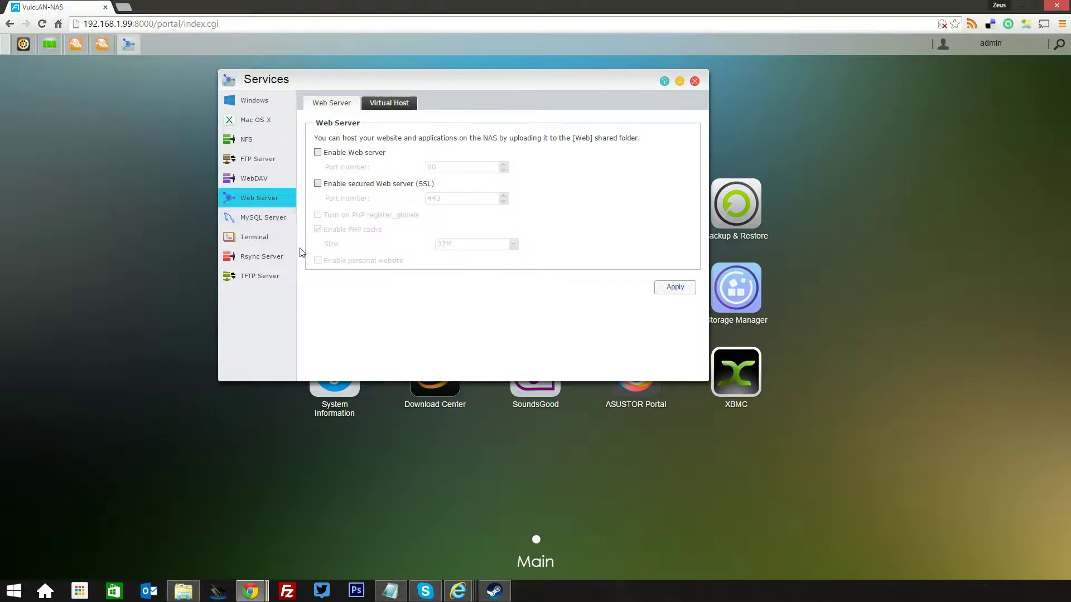
{"action": "left_click", "coordinate": [271, 218]}
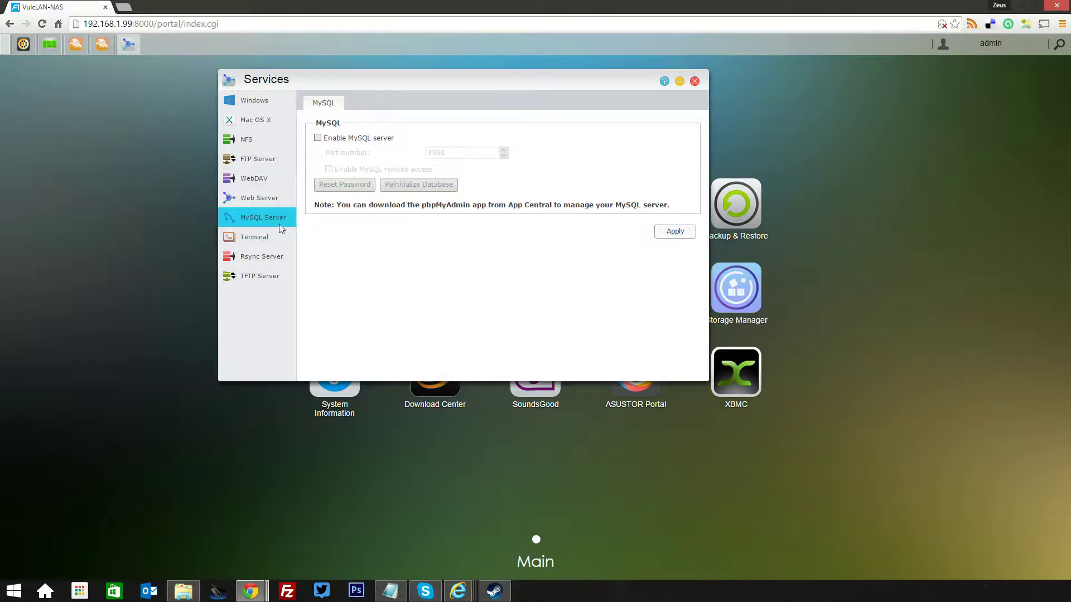
{"action": "left_click", "coordinate": [271, 240]}
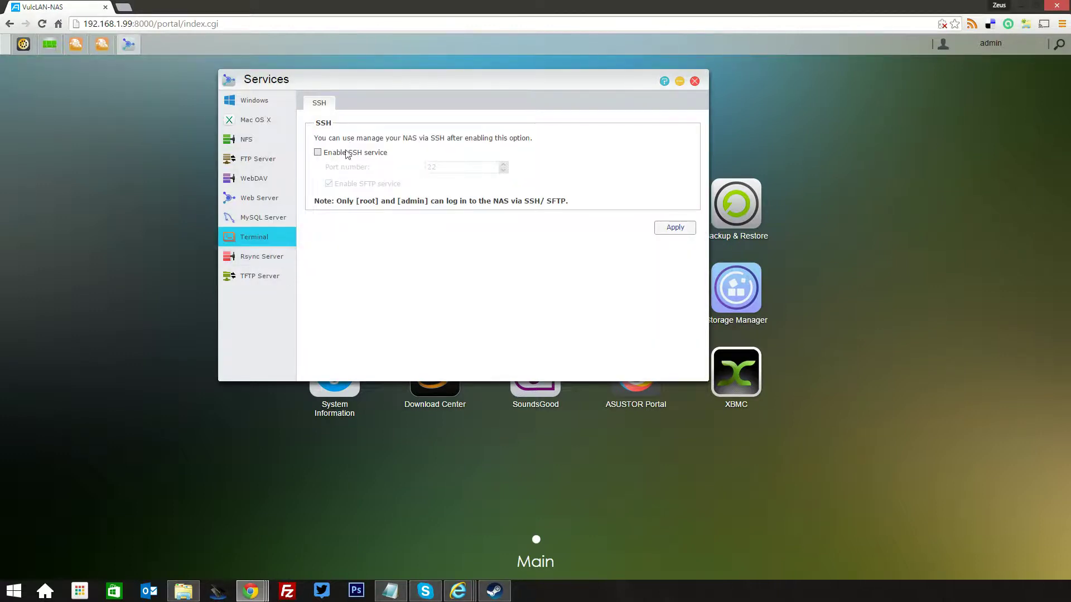
{"action": "left_click", "coordinate": [680, 81]}
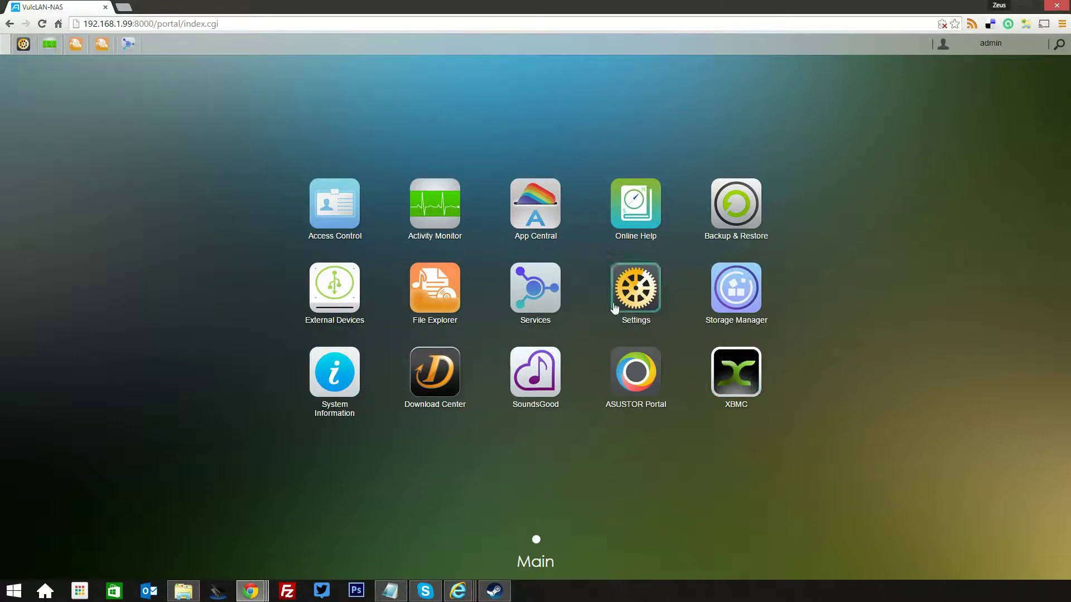
Open App Central, centre its window, and switch on Surveillance Center 2.2.1.7092
{"action": "left_click", "coordinate": [545, 216]}
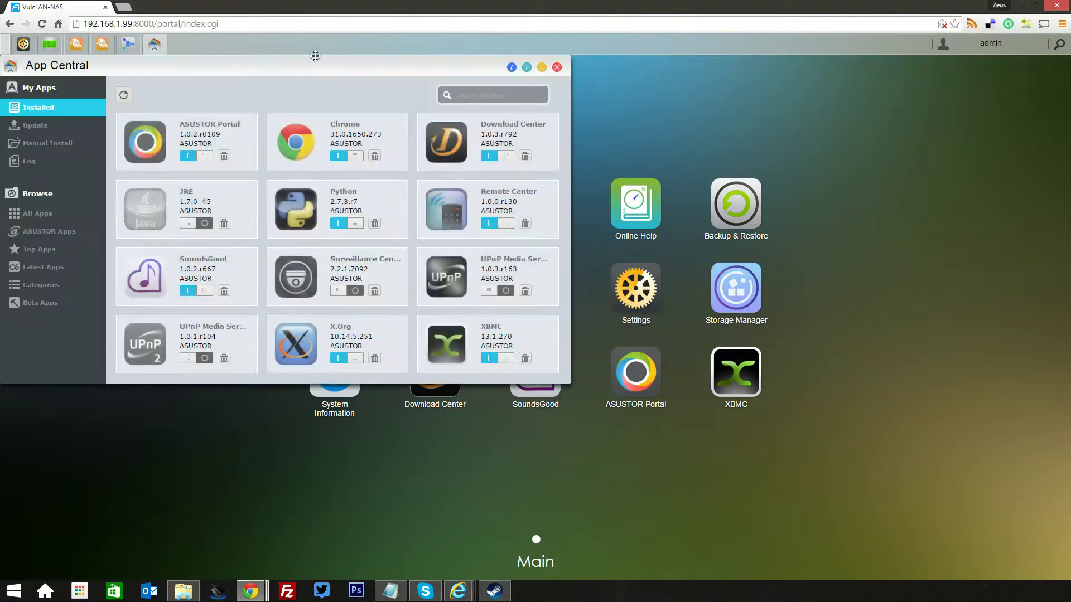
{"action": "left_click_drag", "start_coordinate": [315, 56], "coordinate": [440, 90]}
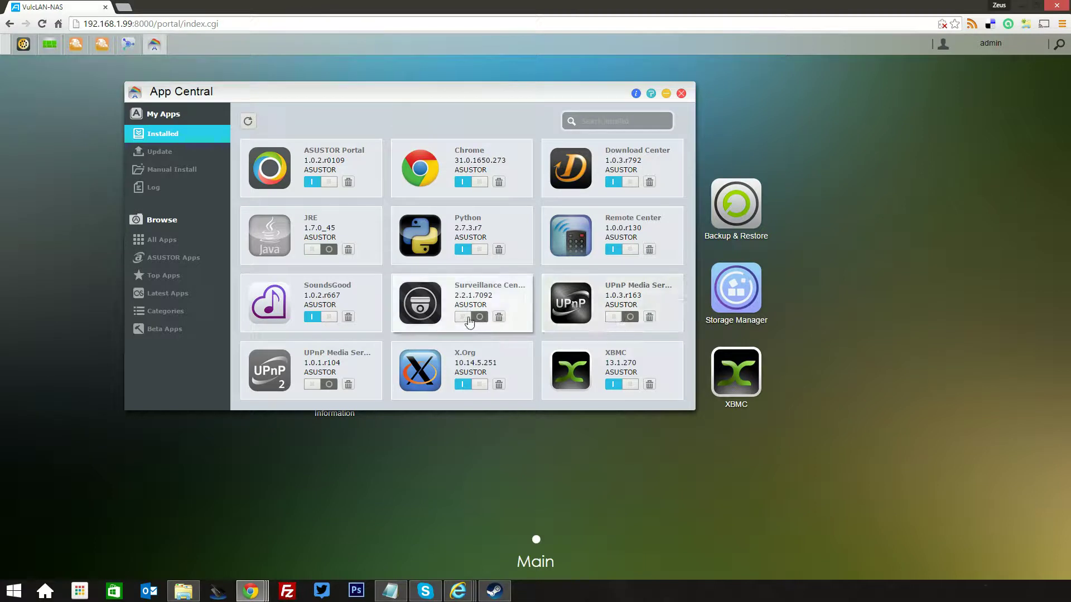
{"action": "left_click", "coordinate": [469, 318]}
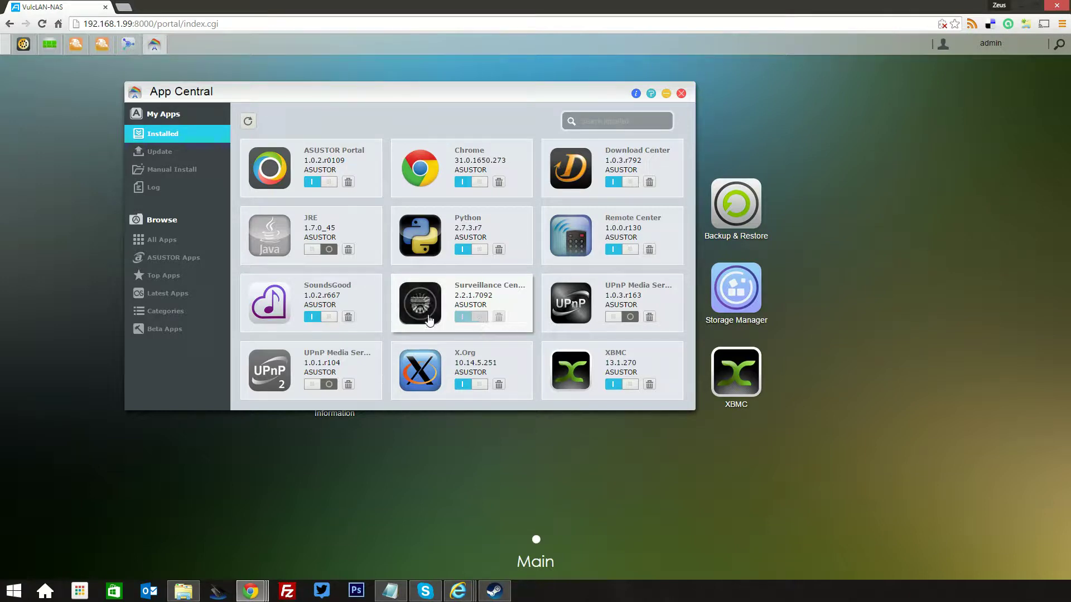
Scroll through App Central's All Apps catalogue to the end, then minimize App Central
{"action": "left_click", "coordinate": [159, 256]}
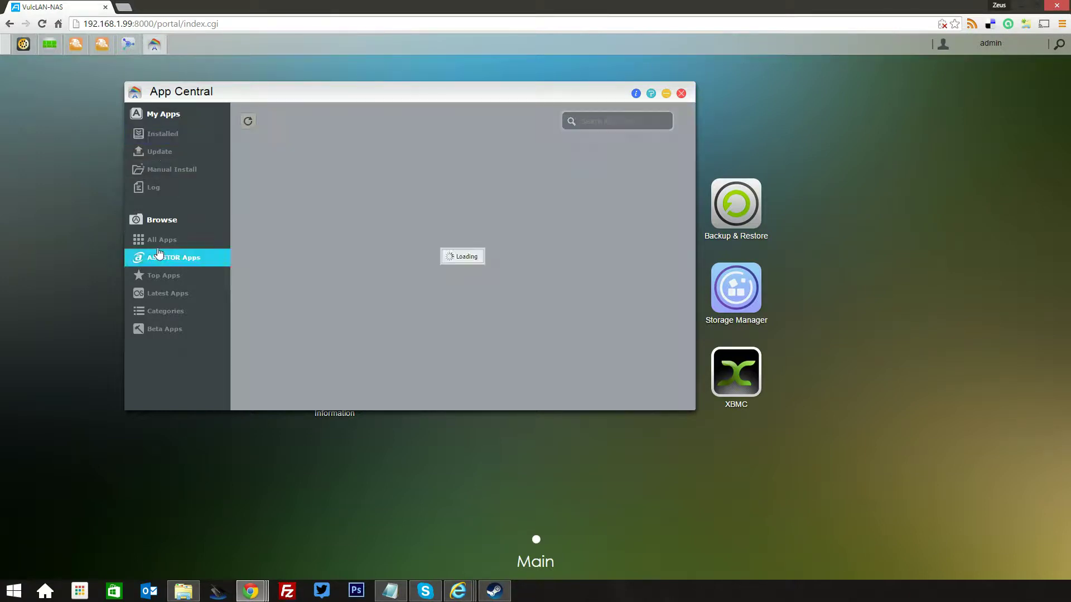
{"action": "left_click", "coordinate": [161, 241]}
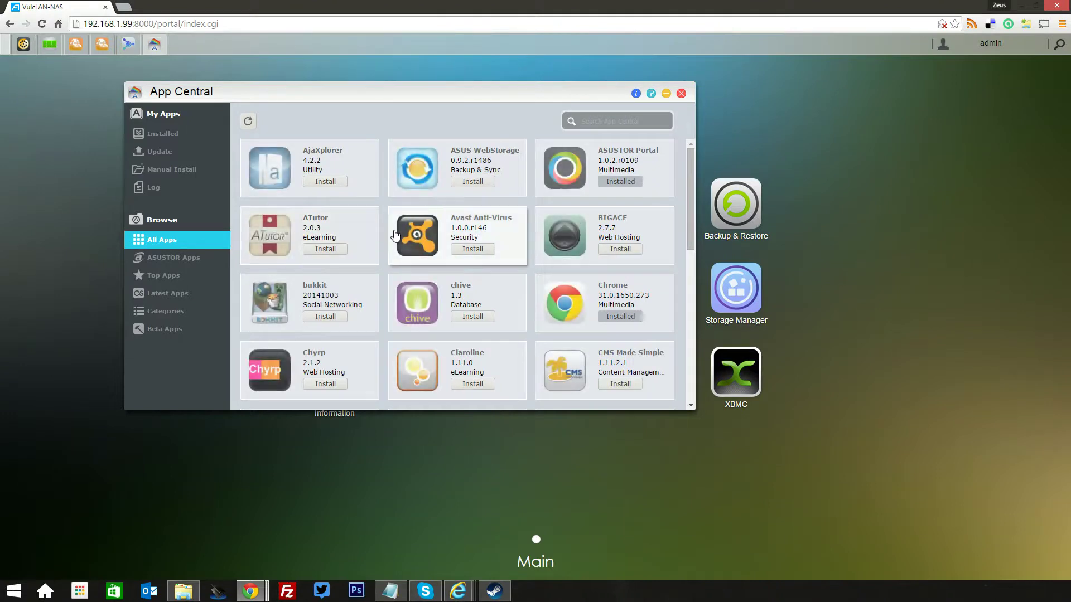
{"action": "scroll", "coordinate": [405, 239], "scroll_direction": "down", "scroll_amount": 3}
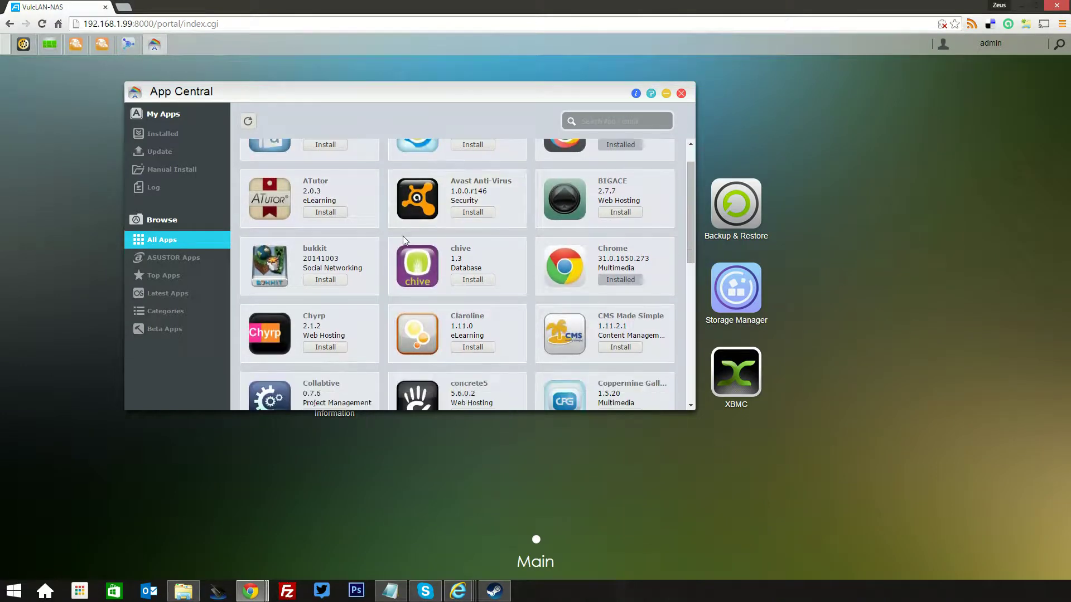
{"action": "scroll", "coordinate": [410, 246], "scroll_direction": "down", "scroll_amount": 1}
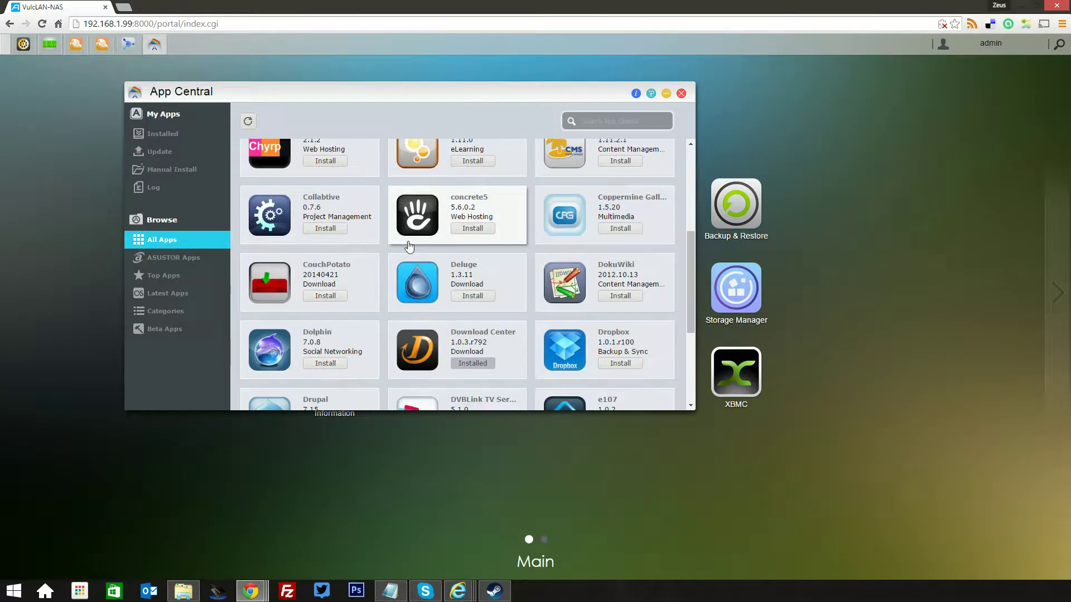
{"action": "scroll", "coordinate": [409, 245], "scroll_direction": "down", "scroll_amount": 3}
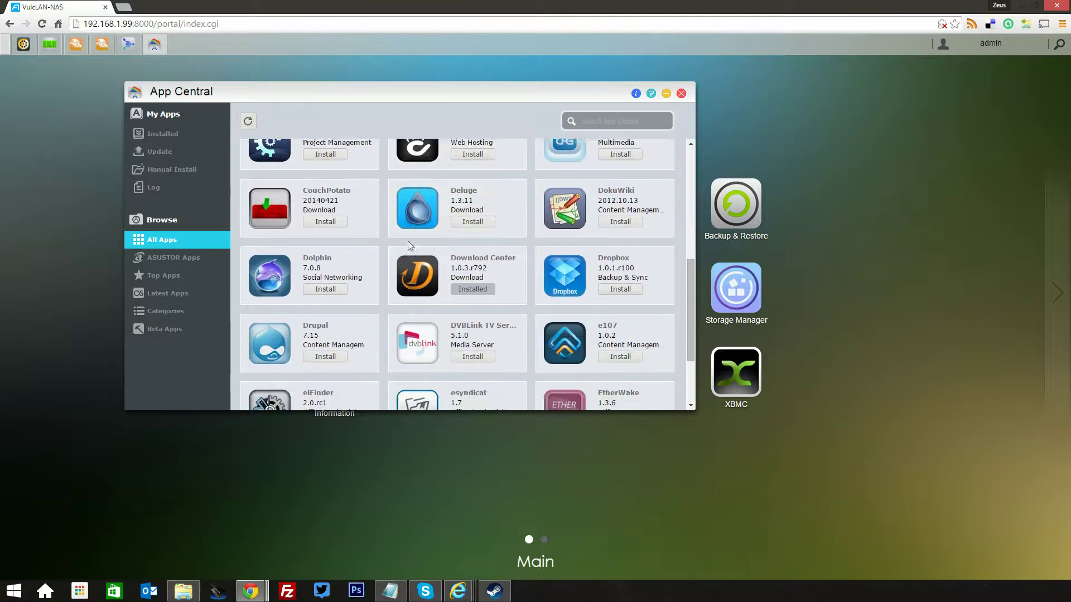
{"action": "scroll", "coordinate": [410, 245], "scroll_direction": "down", "scroll_amount": 1}
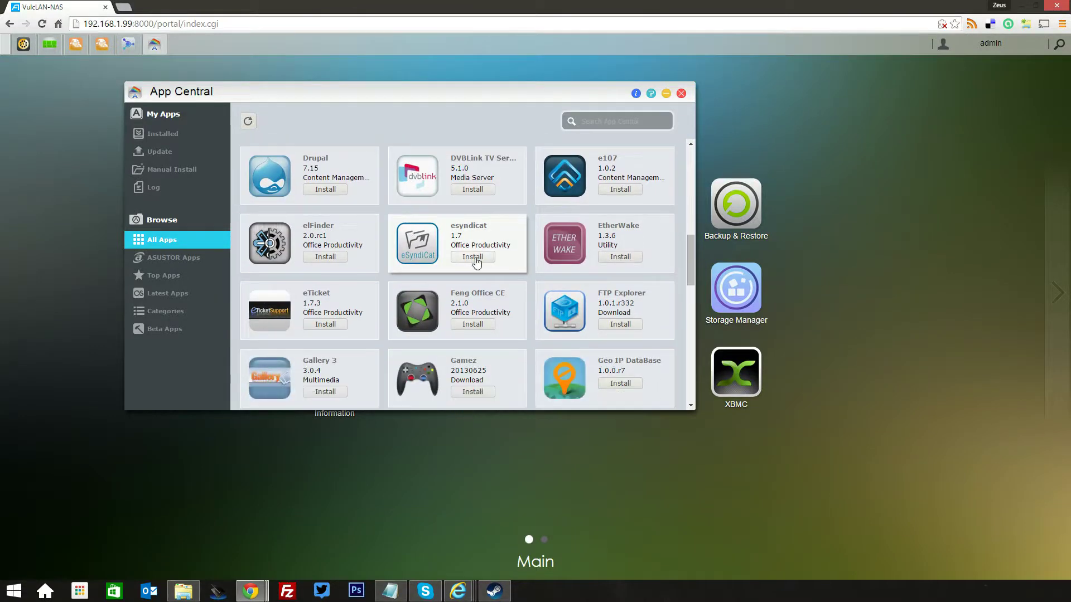
{"action": "scroll", "coordinate": [474, 260], "scroll_direction": "down", "scroll_amount": 1}
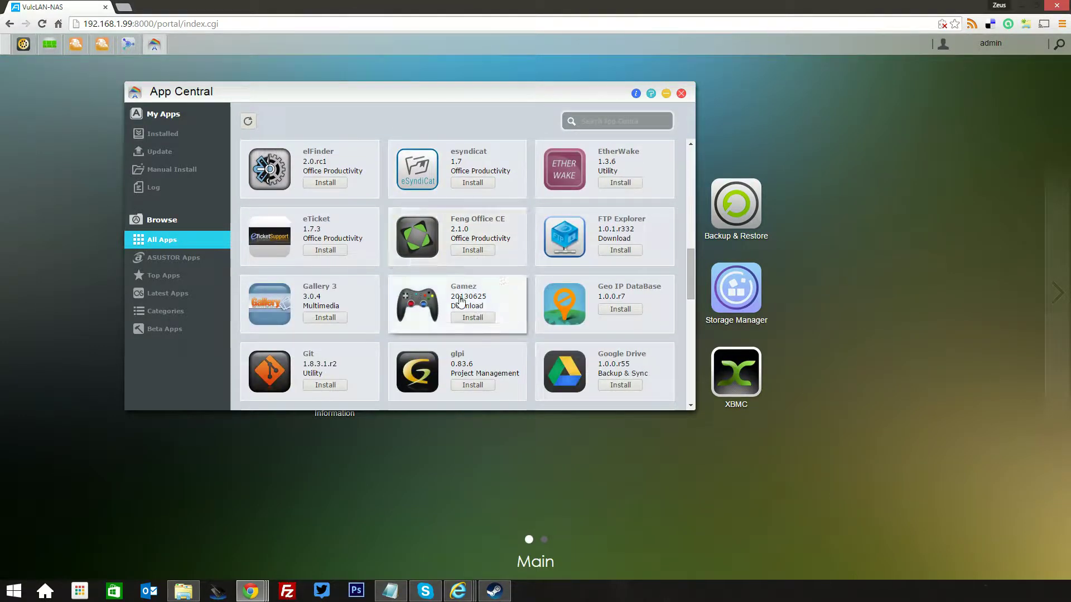
{"action": "scroll", "coordinate": [460, 301], "scroll_direction": "down", "scroll_amount": 2}
{"action": "scroll", "coordinate": [460, 302], "scroll_direction": "down", "scroll_amount": 12}
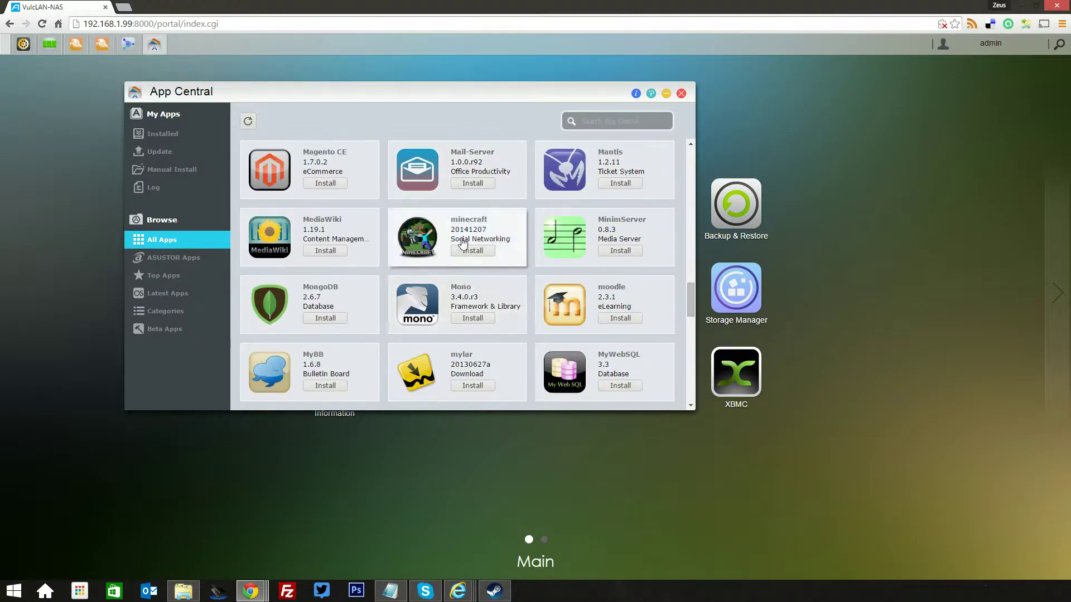
{"action": "scroll", "coordinate": [457, 284], "scroll_direction": "down", "scroll_amount": 1}
{"action": "scroll", "coordinate": [456, 283], "scroll_direction": "down", "scroll_amount": 10}
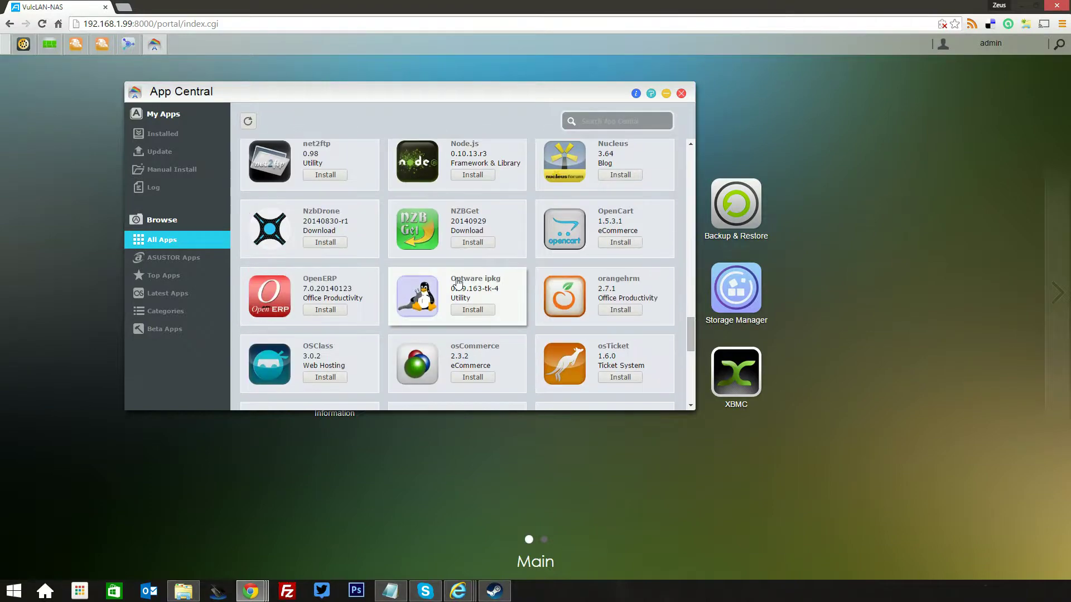
{"action": "scroll", "coordinate": [458, 284], "scroll_direction": "down", "scroll_amount": 10}
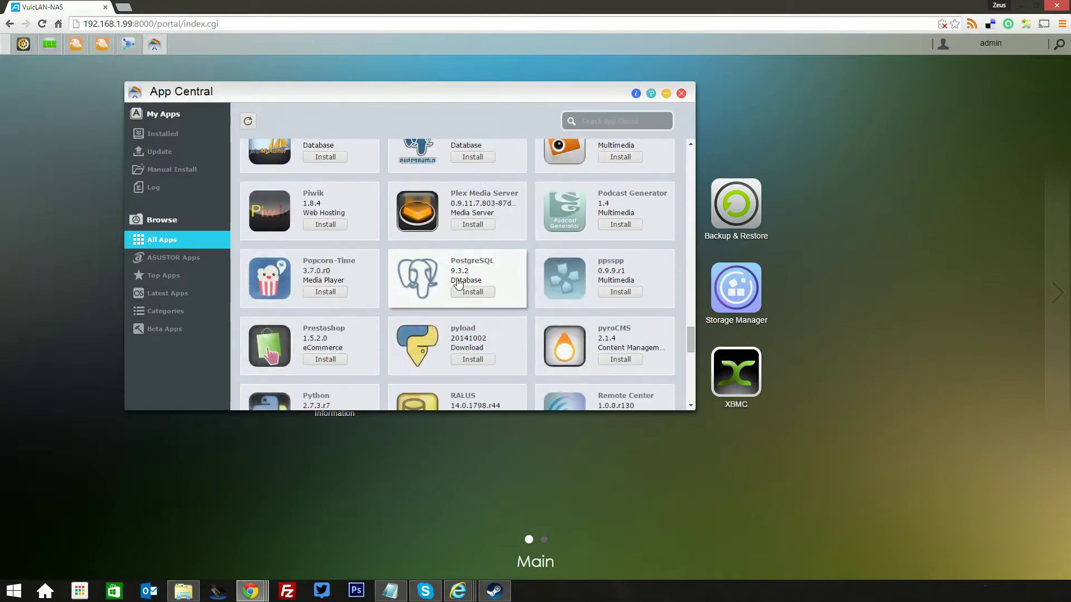
{"action": "scroll", "coordinate": [459, 283], "scroll_direction": "down", "scroll_amount": 10}
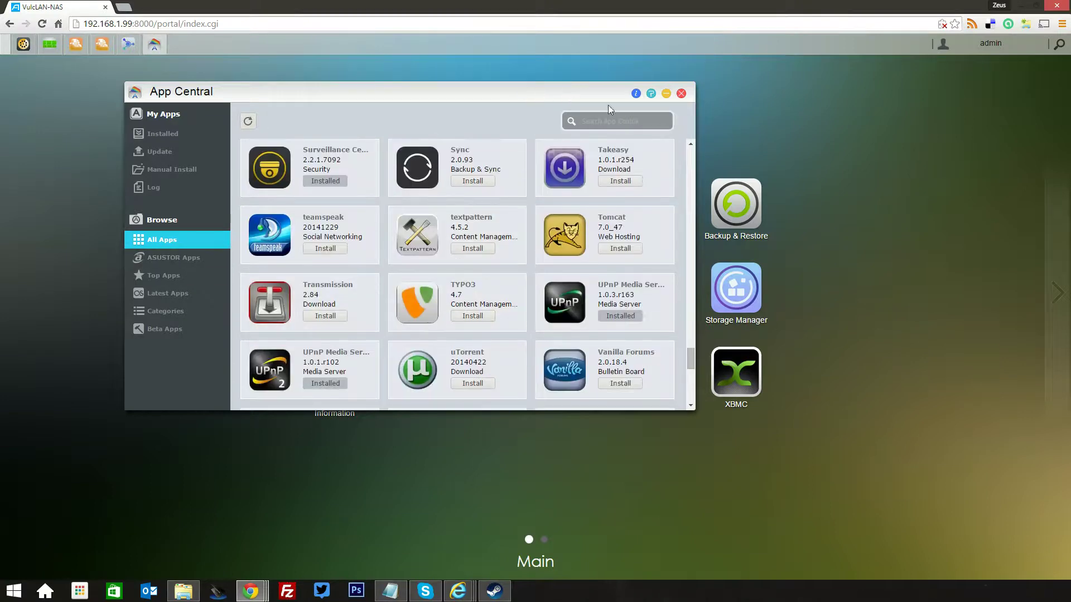
{"action": "left_click", "coordinate": [666, 93]}
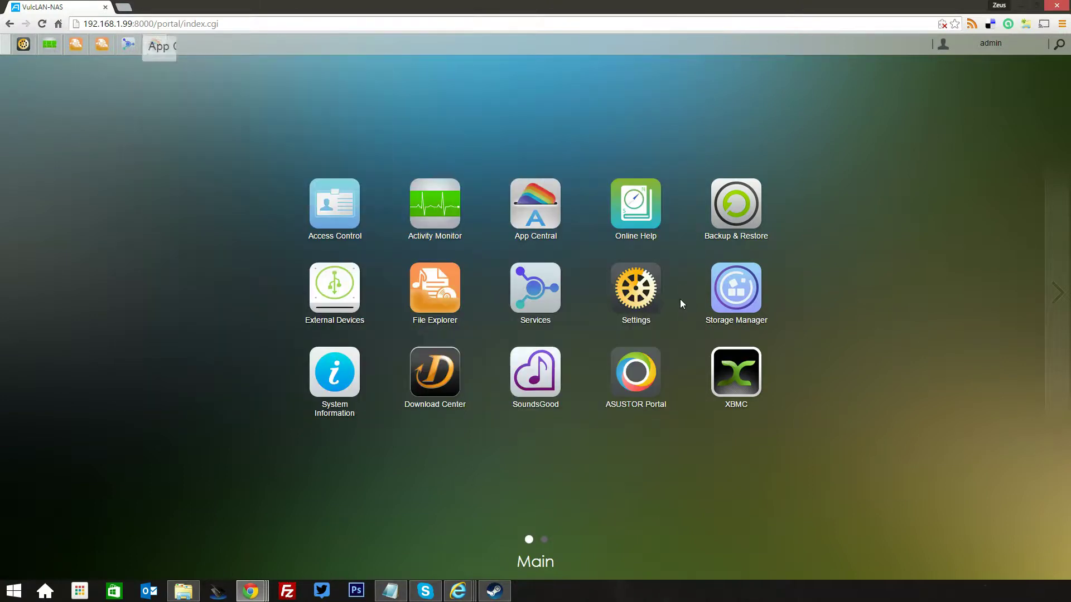
In Storage Manager, confirm Volume 1 is healthy RAID 5 at 5.40 TB and check its four disks
{"action": "left_click", "coordinate": [736, 288]}
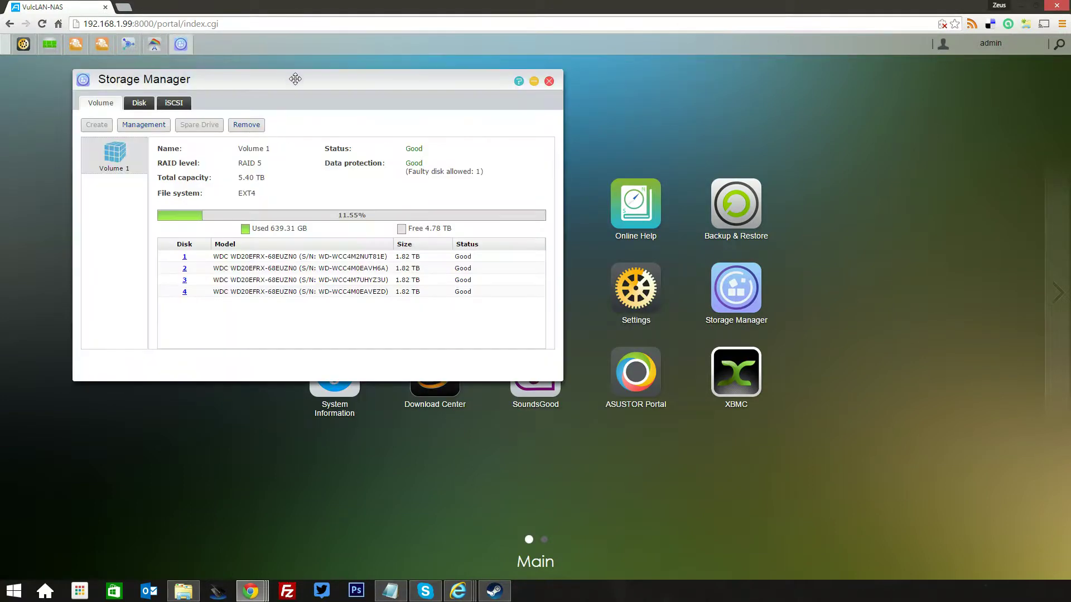
{"action": "left_click_drag", "start_coordinate": [312, 82], "coordinate": [481, 111]}
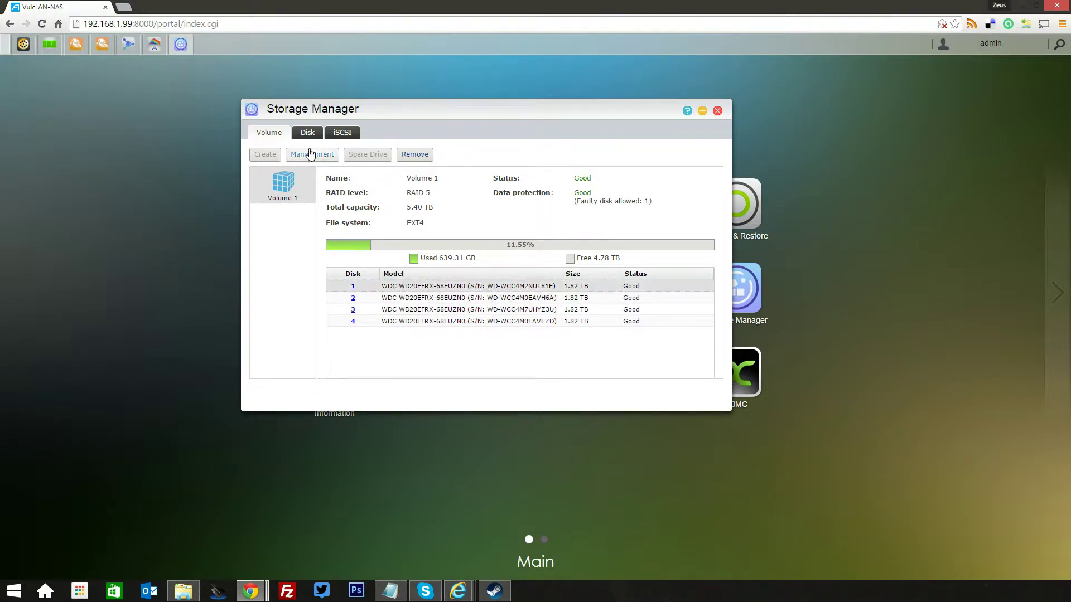
{"action": "left_click", "coordinate": [304, 156]}
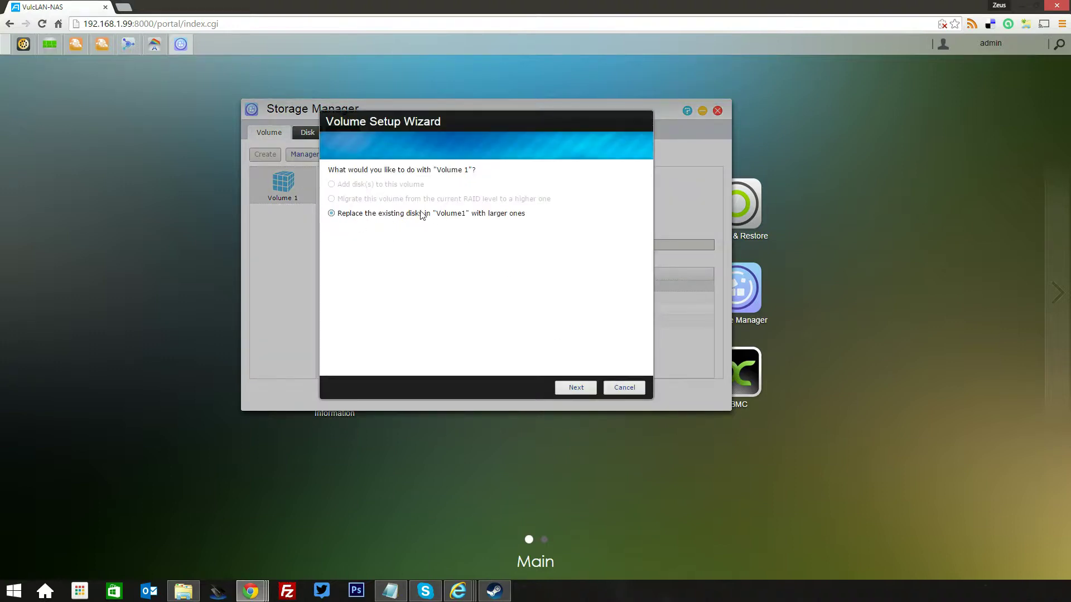
{"action": "left_click", "coordinate": [585, 392]}
{"action": "left_click", "coordinate": [625, 389]}
{"action": "left_click", "coordinate": [308, 133]}
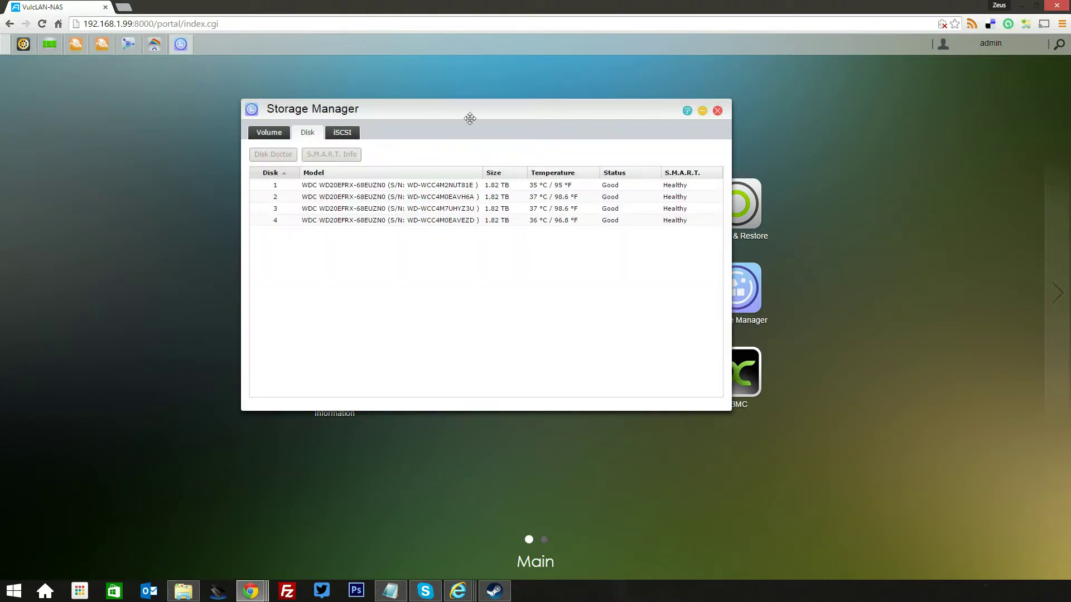
{"action": "left_click", "coordinate": [702, 110]}
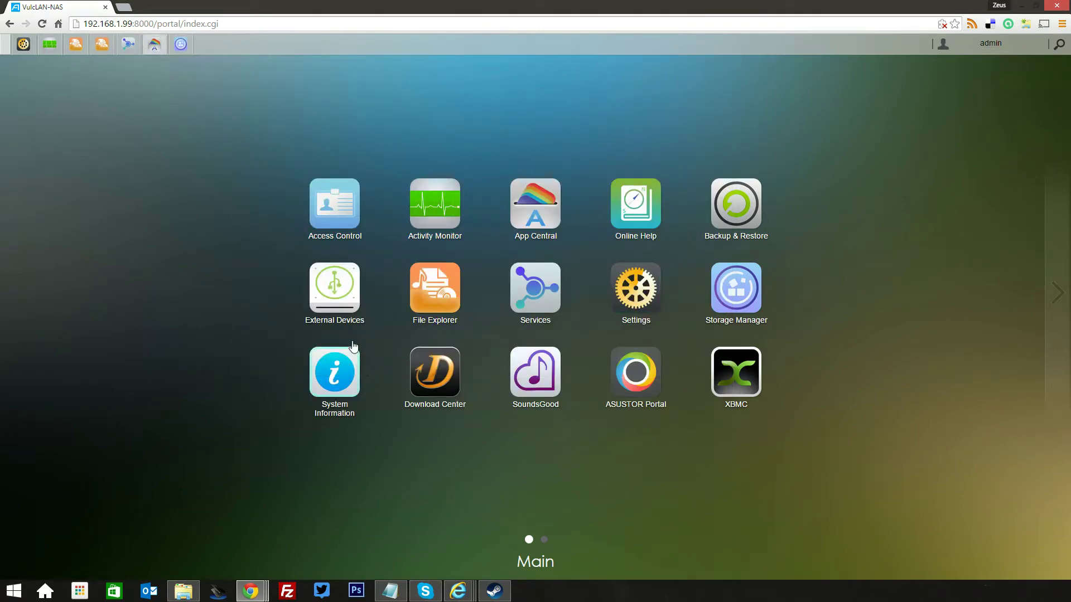
Review System Information's Network, Log, Online User and Dr. ASUSTOR tabs for the AS5004T, then minimize it
{"action": "left_click", "coordinate": [347, 389]}
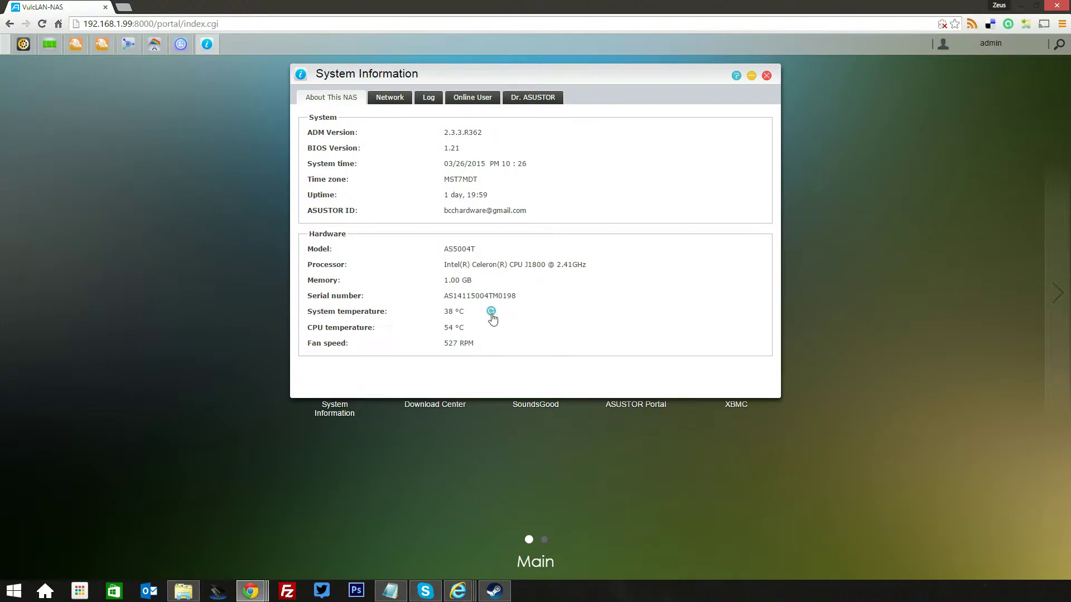
{"action": "left_click", "coordinate": [383, 105]}
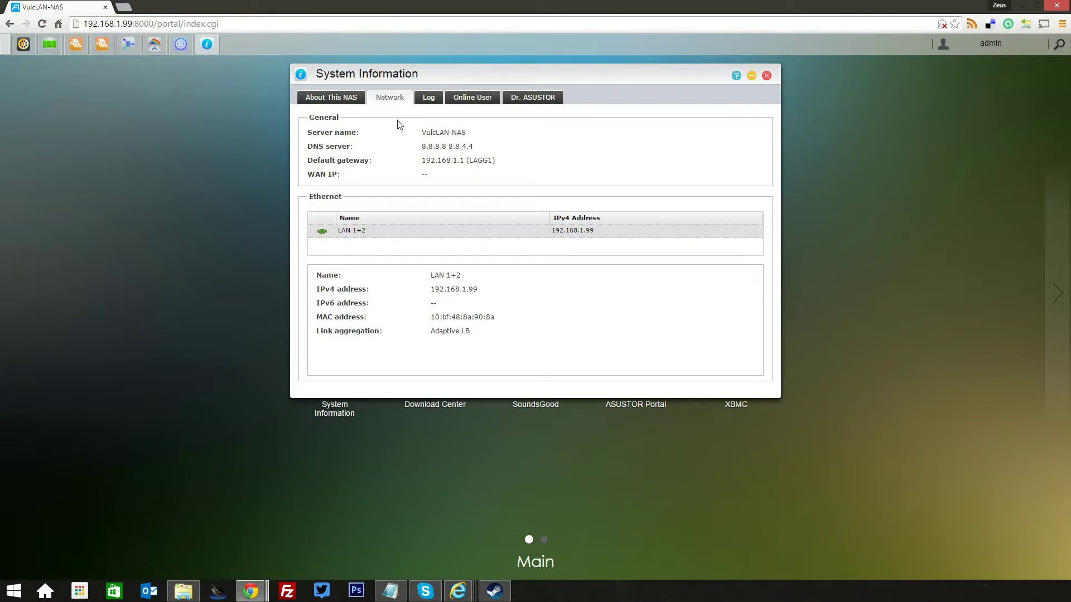
{"action": "left_click", "coordinate": [428, 104]}
{"action": "left_click", "coordinate": [476, 104]}
{"action": "left_click", "coordinate": [527, 96]}
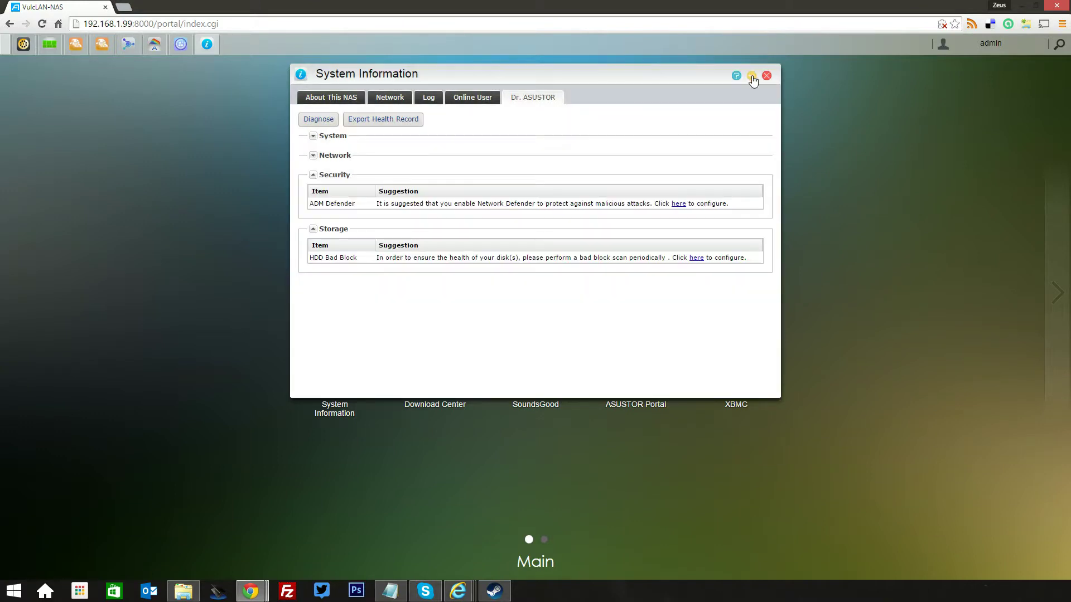
{"action": "left_click", "coordinate": [751, 77]}
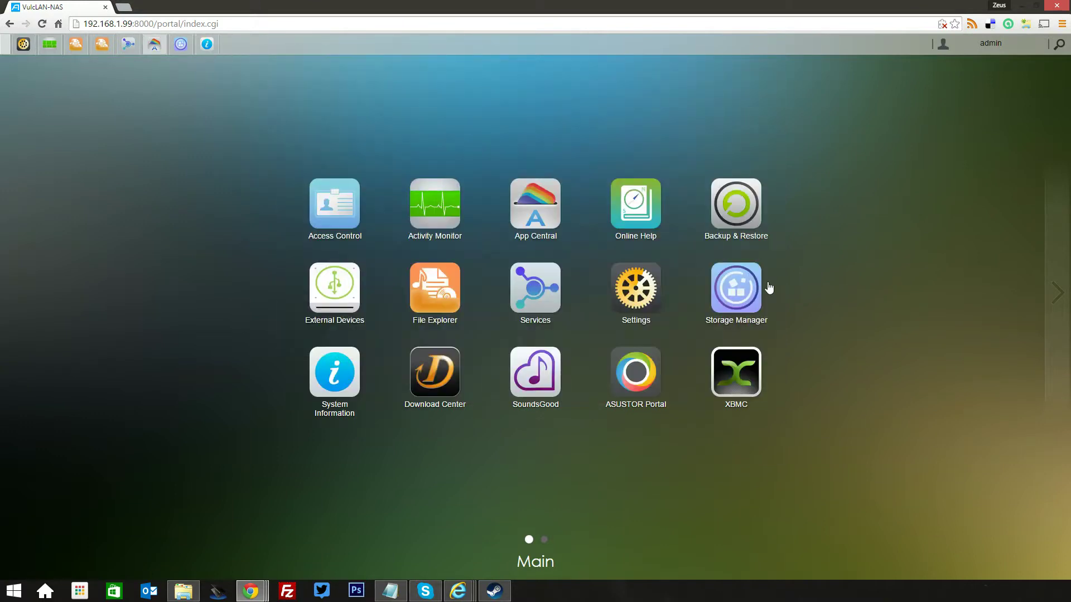
Open SoundsGood and Download Center in turn, minimizing each one back to the desktop
{"action": "left_click", "coordinate": [540, 386]}
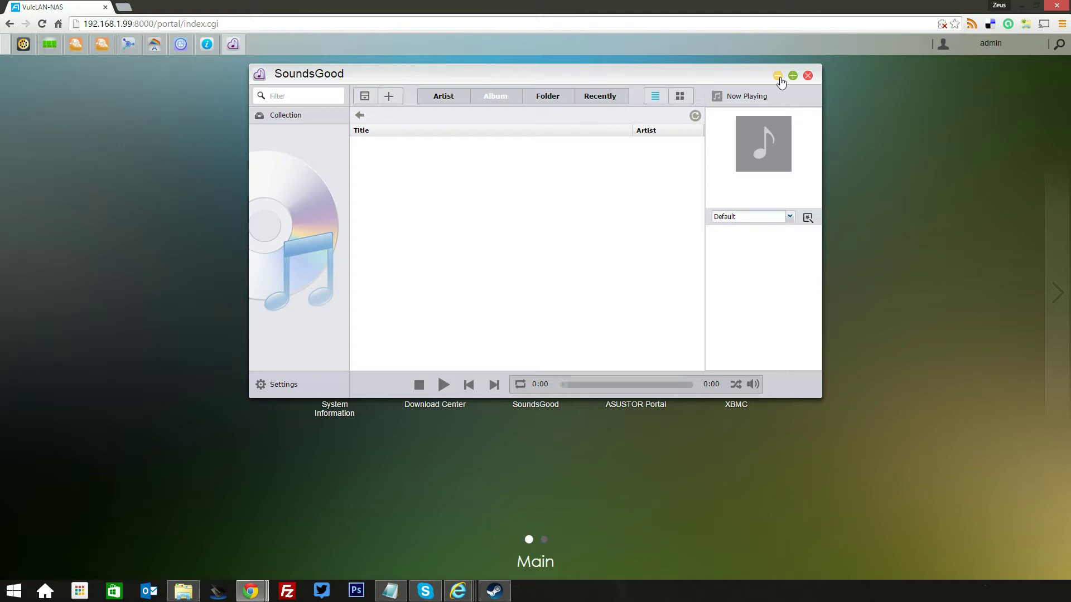
{"action": "left_click", "coordinate": [777, 76]}
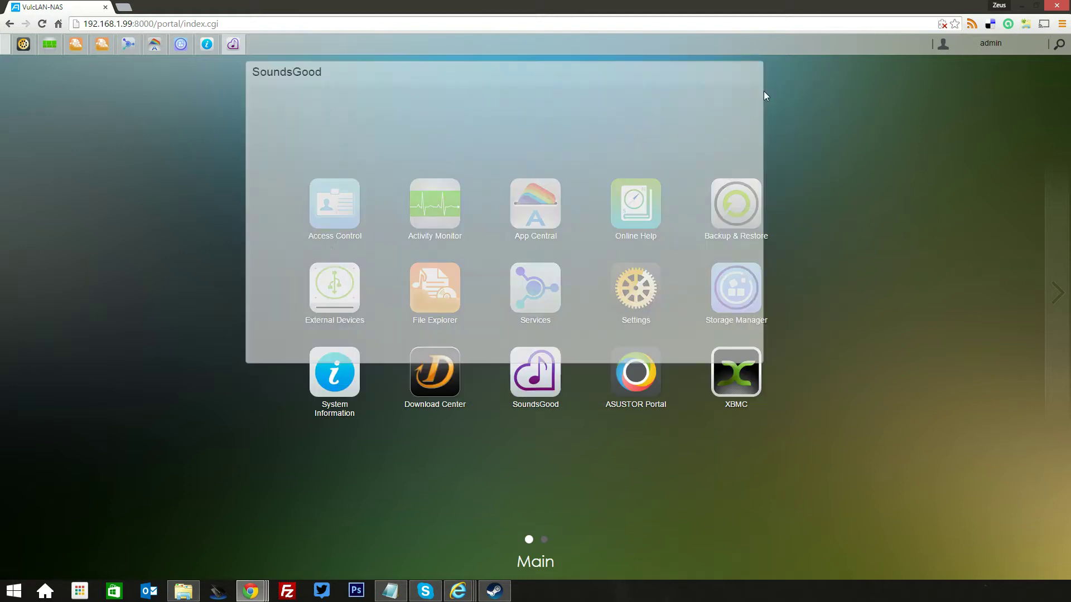
{"action": "left_click", "coordinate": [449, 387]}
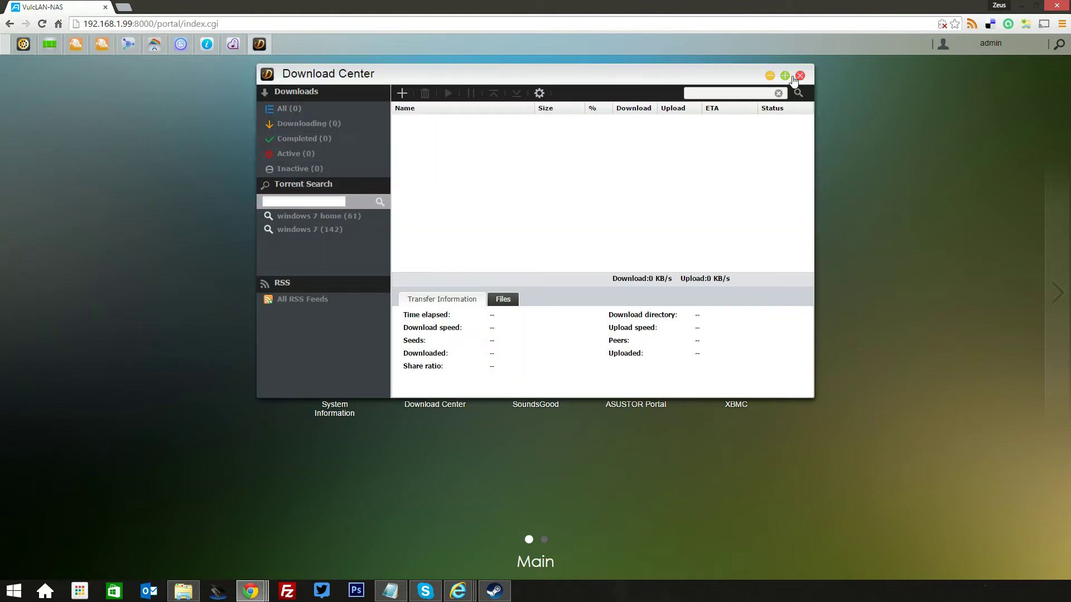
{"action": "left_click", "coordinate": [769, 75]}
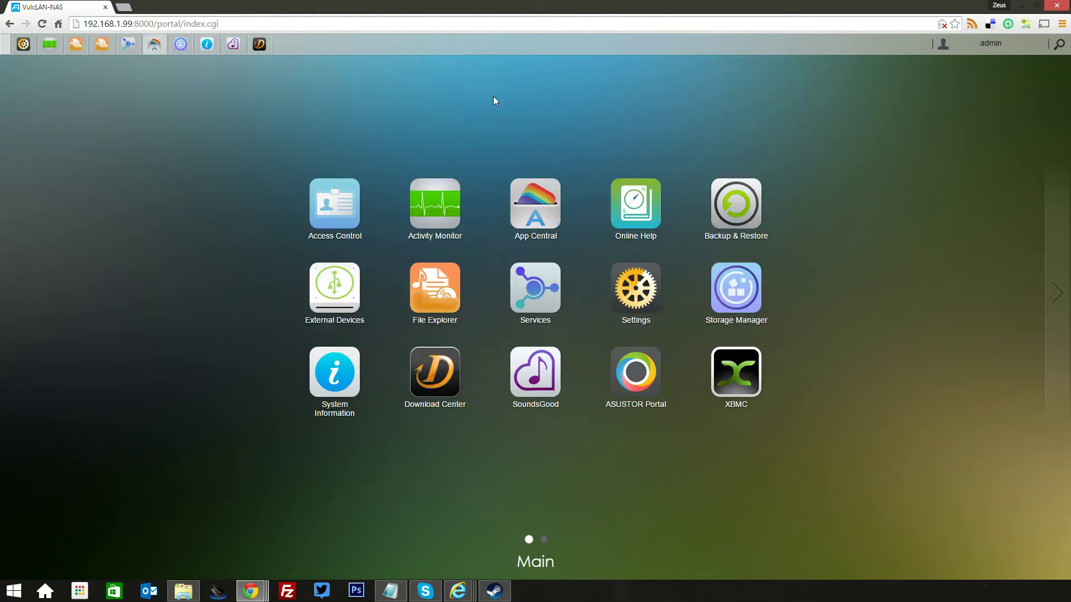